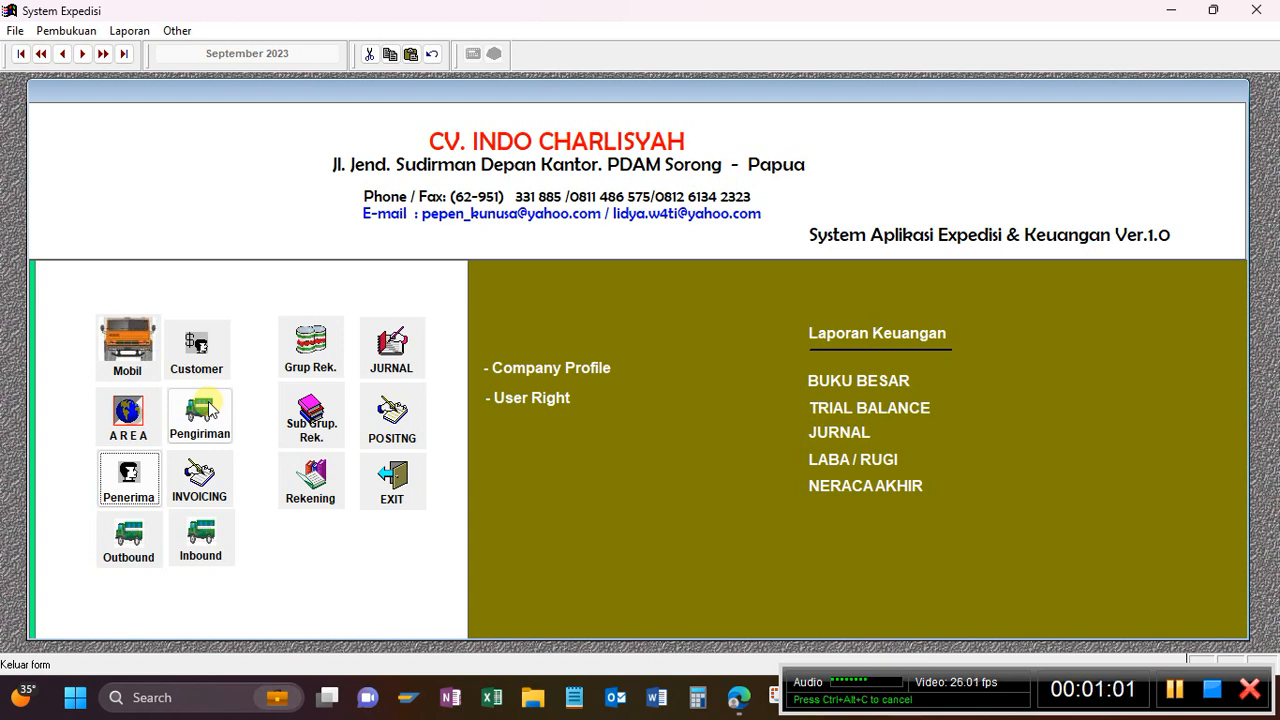
- Open the shipment list (Daftar Pengiriman) and shift its window slightly over
{"action": "left_click", "coordinate": [202, 415]}
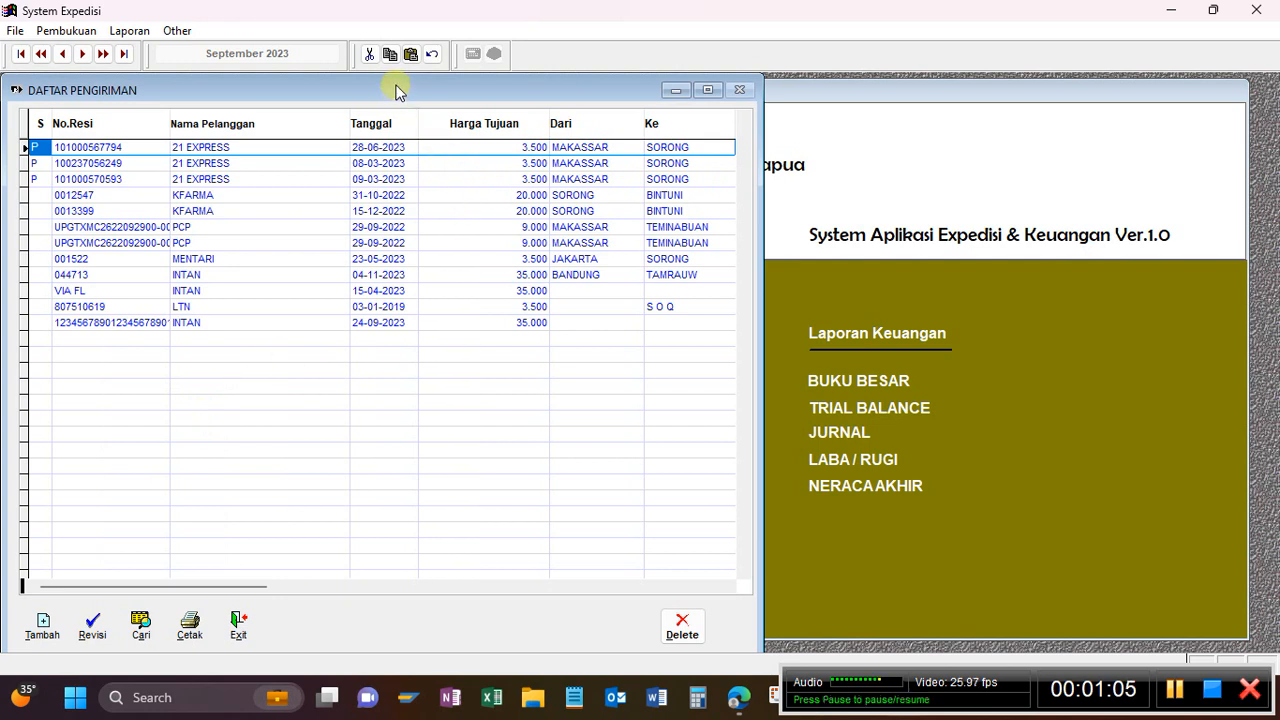
{"action": "left_click_drag", "start_coordinate": [396, 91], "coordinate": [449, 92]}
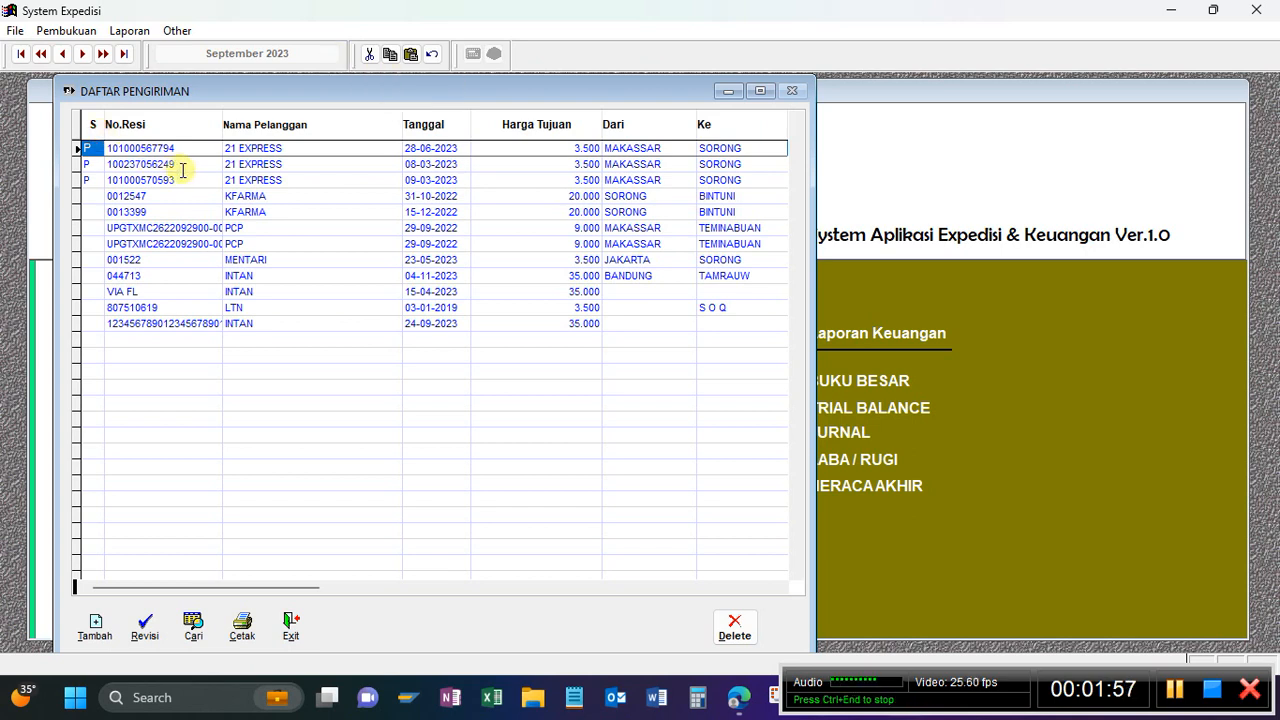
- Examine the status, receipt number and customer name columns of the listed shipments, including the first KFARMA record
{"action": "left_click", "coordinate": [90, 148]}
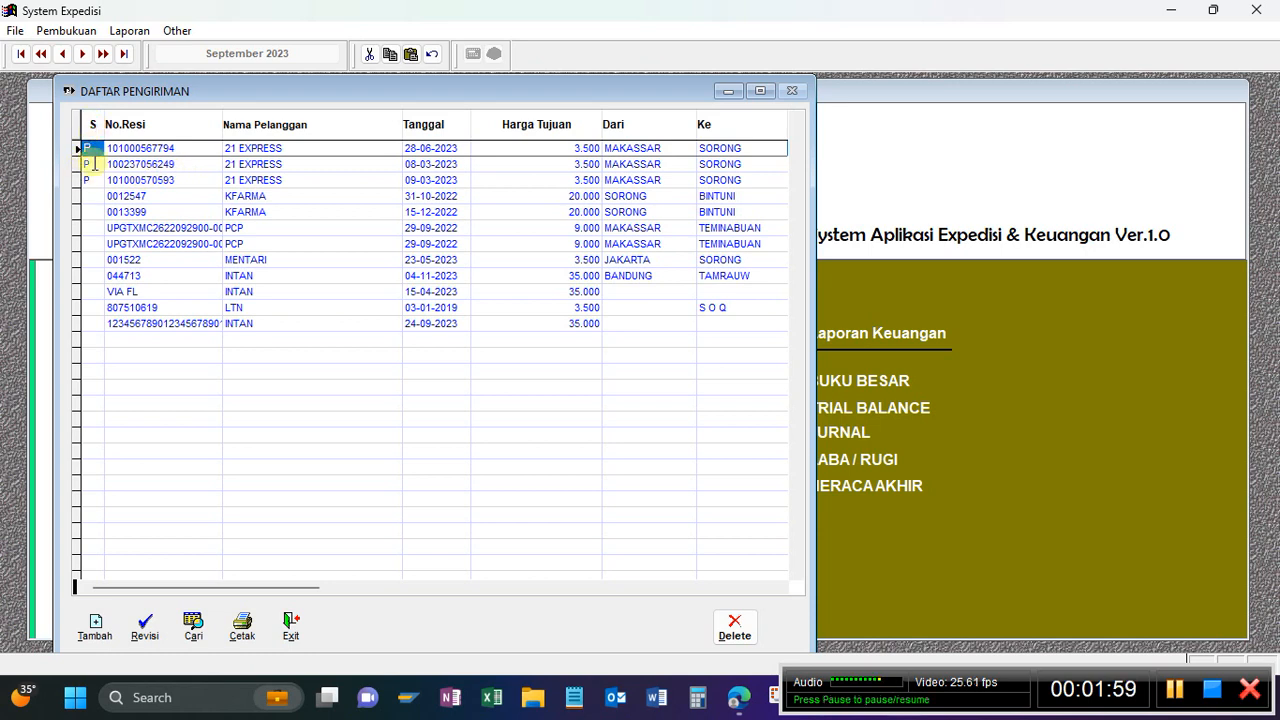
{"action": "left_click", "coordinate": [96, 164]}
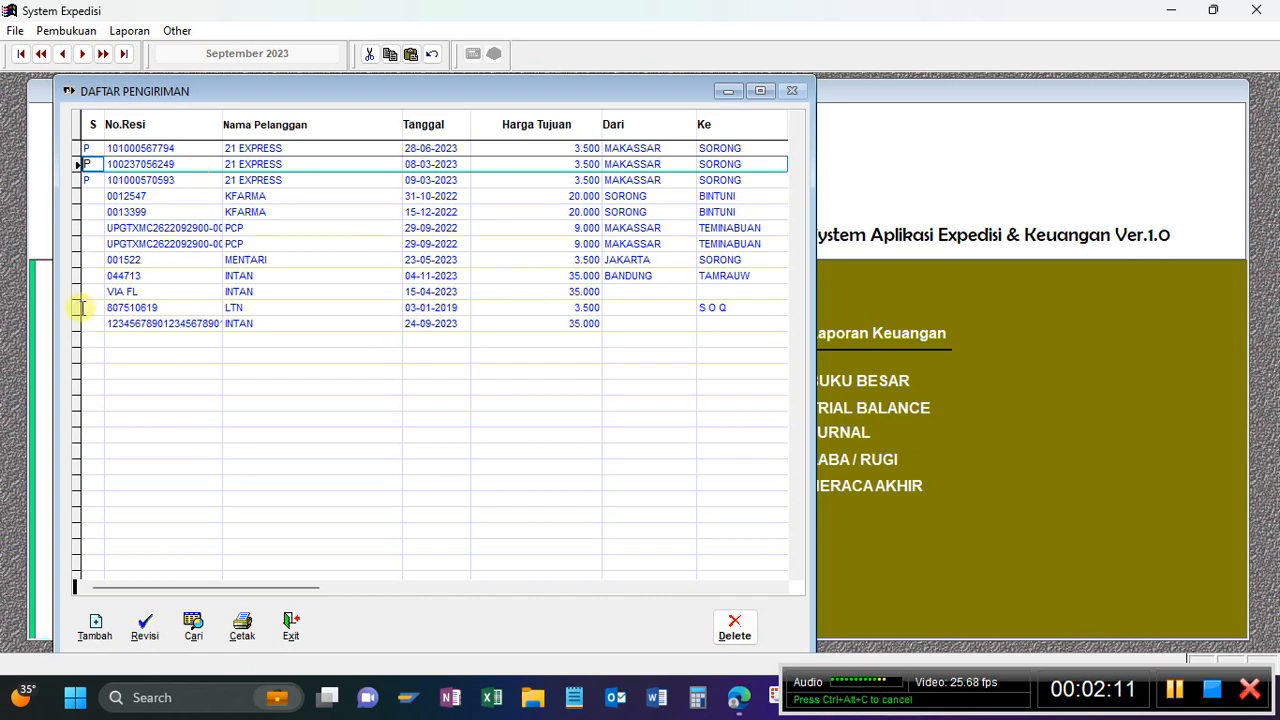
{"action": "left_click", "coordinate": [155, 196]}
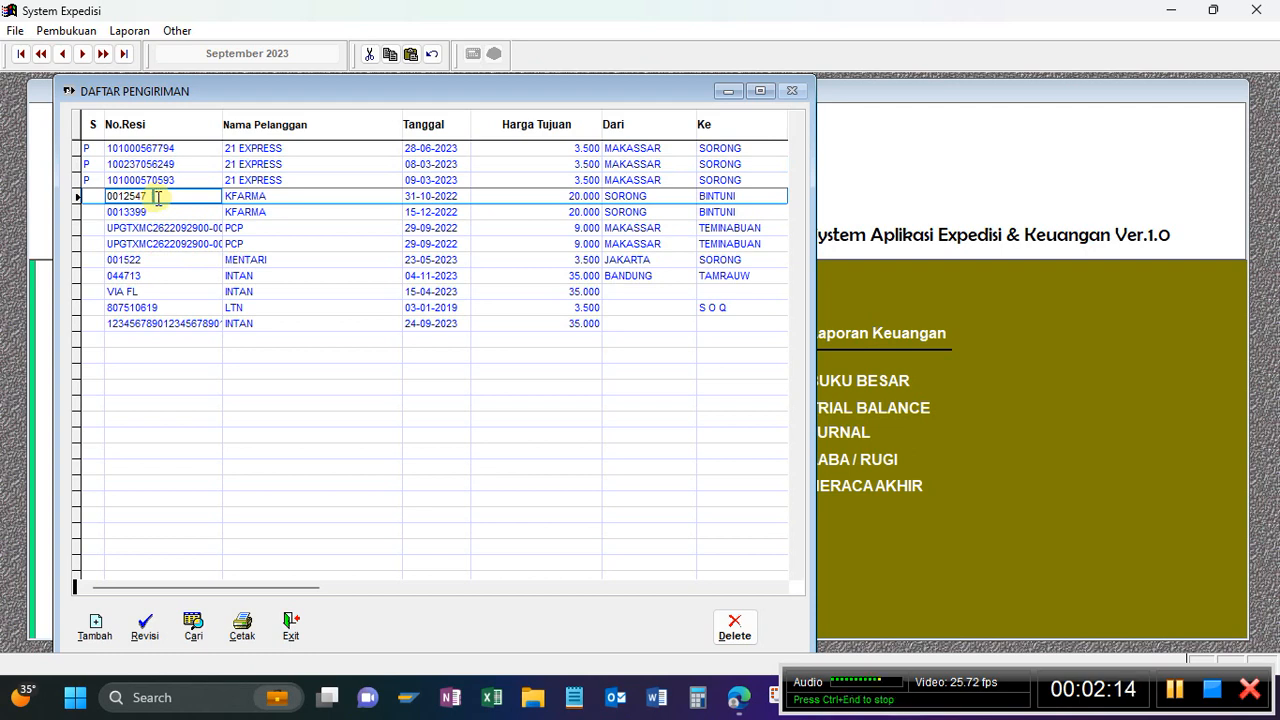
{"action": "left_click", "coordinate": [298, 196]}
{"action": "left_click", "coordinate": [167, 198]}
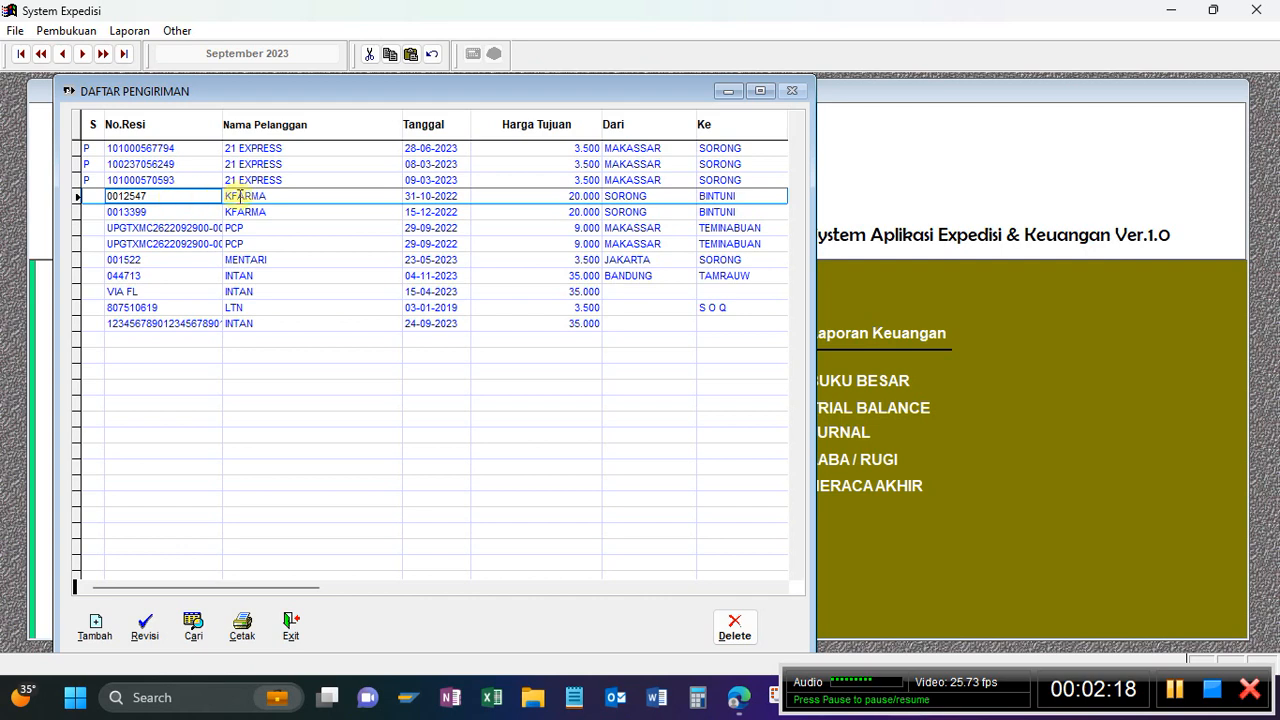
{"action": "left_click", "coordinate": [306, 197]}
{"action": "left_click", "coordinate": [190, 197]}
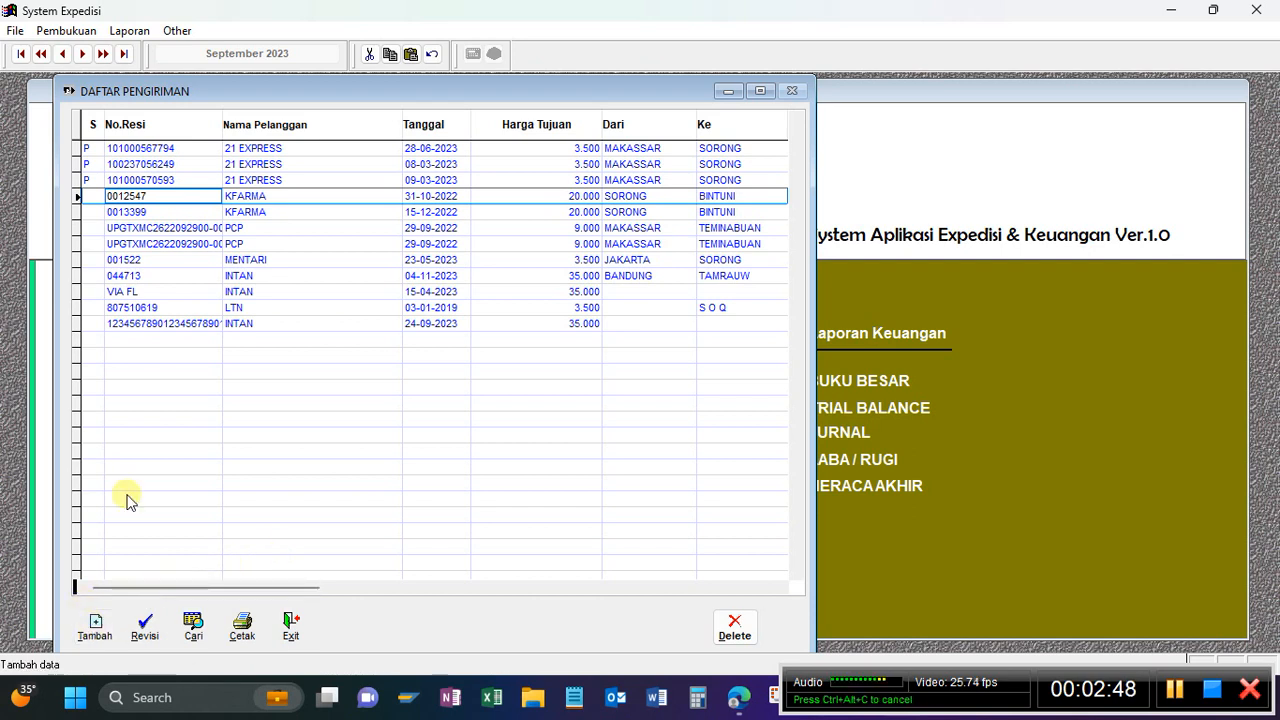
- Start a new shipment record and enter its receipt number
{"action": "left_click", "coordinate": [95, 628]}
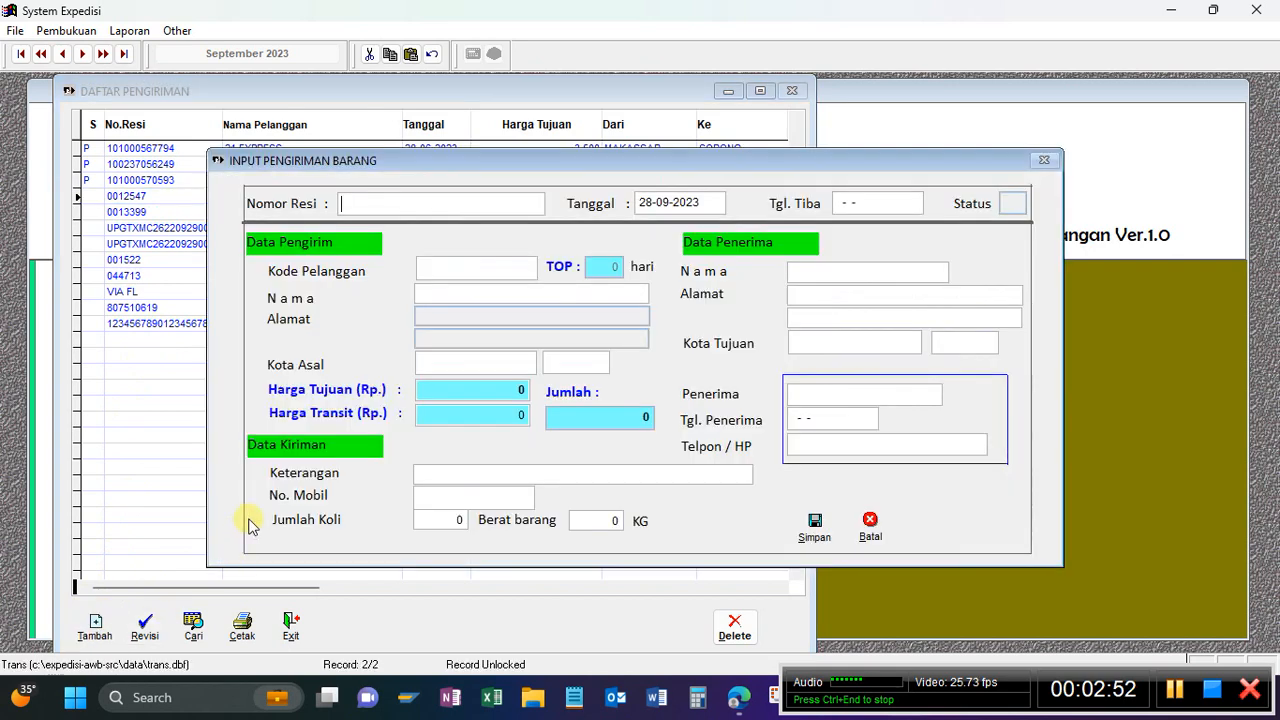
{"action": "left_click_drag", "start_coordinate": [463, 160], "coordinate": [449, 157]}
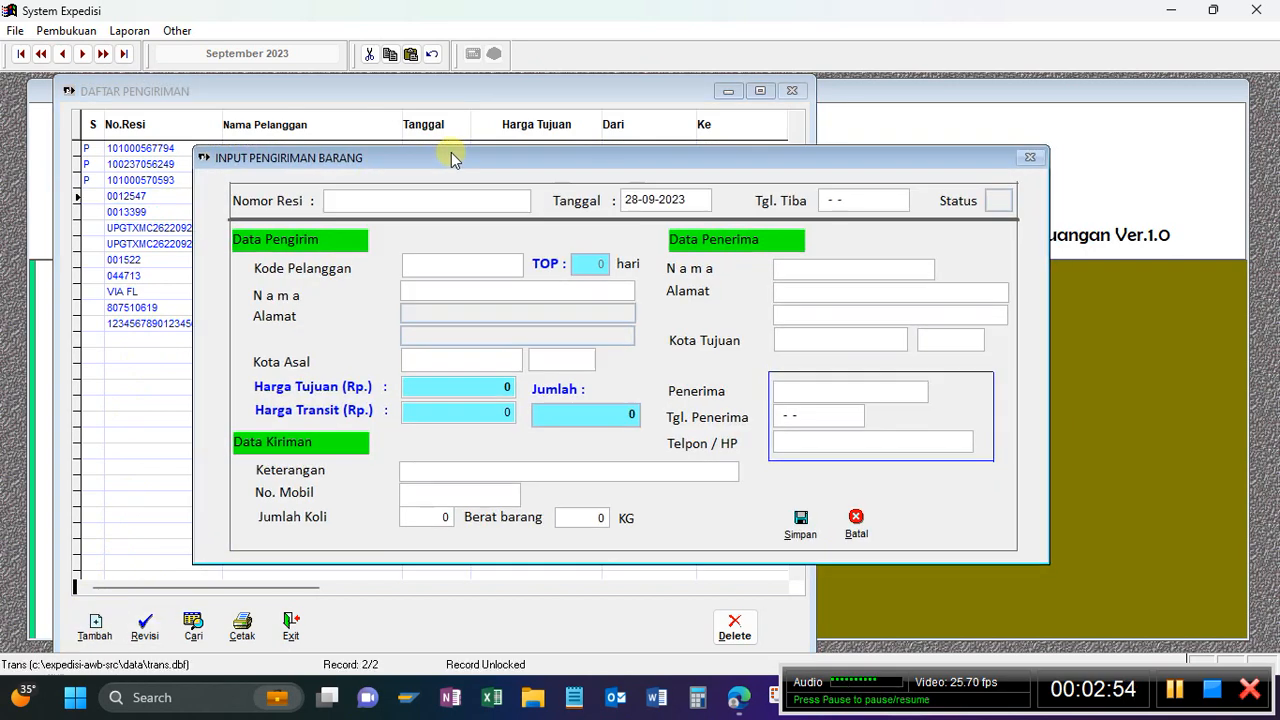
{"action": "left_click", "coordinate": [340, 205]}
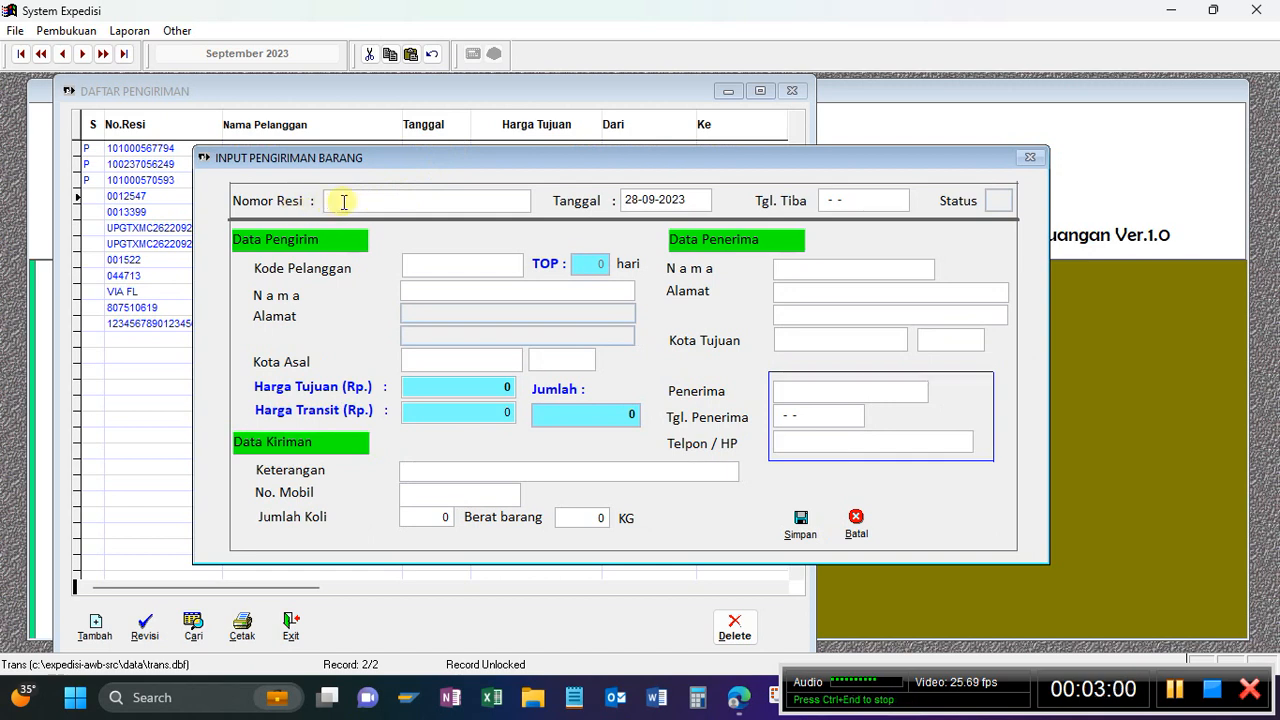
{"action": "type", "text": "12"}
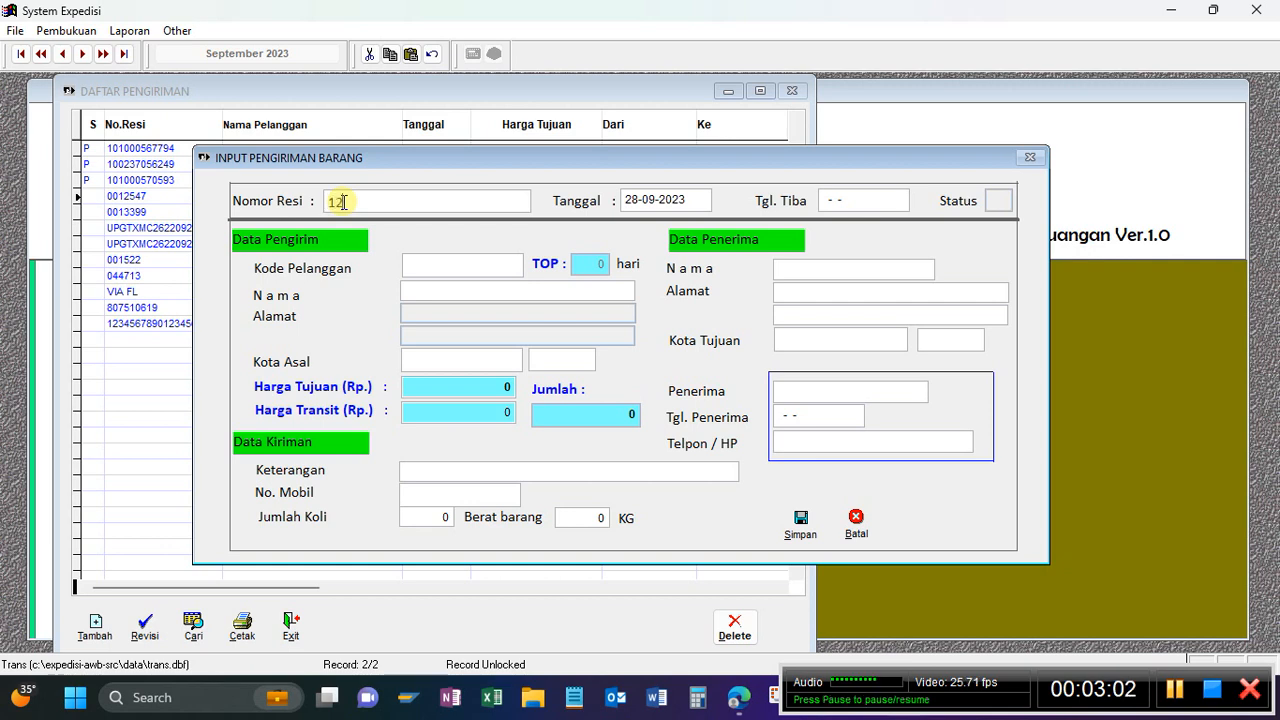
{"action": "type", "text": "345678"}
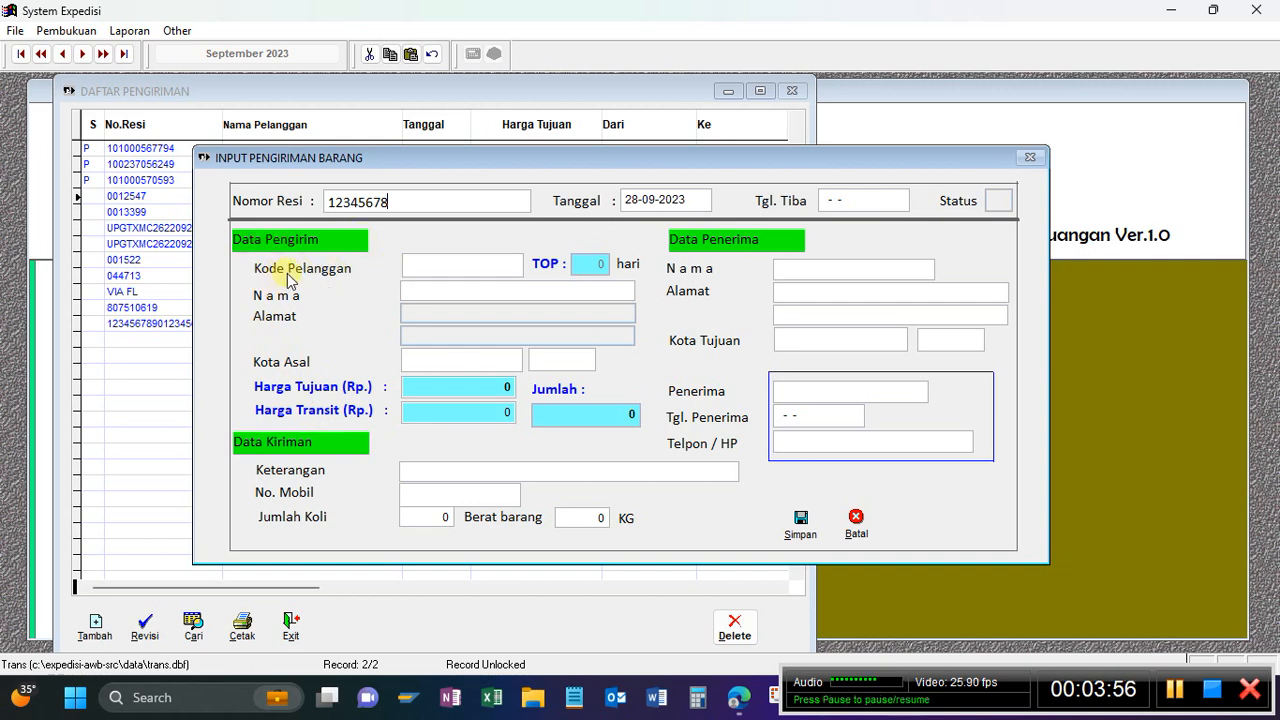
- Look up the sender's customer code in the customer list and choose PCP (PT. PCP LOGISTICS)
{"action": "left_click", "coordinate": [437, 266]}
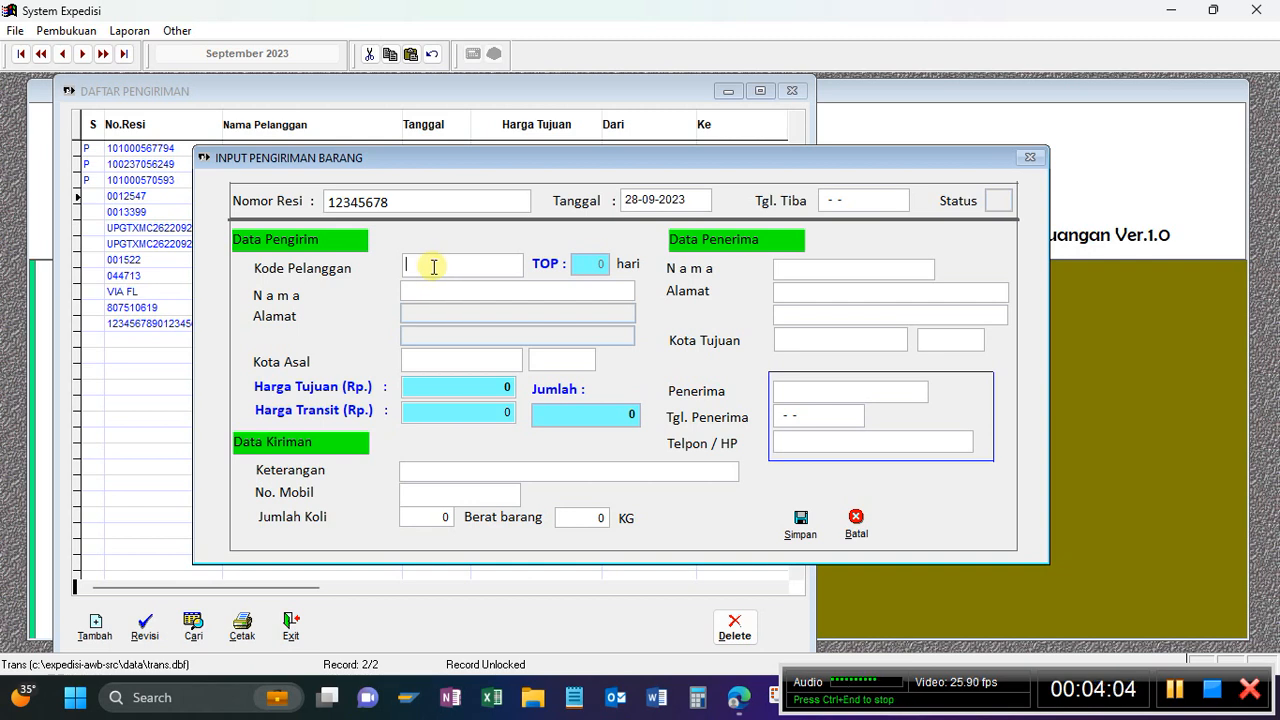
{"action": "left_click", "coordinate": [408, 200]}
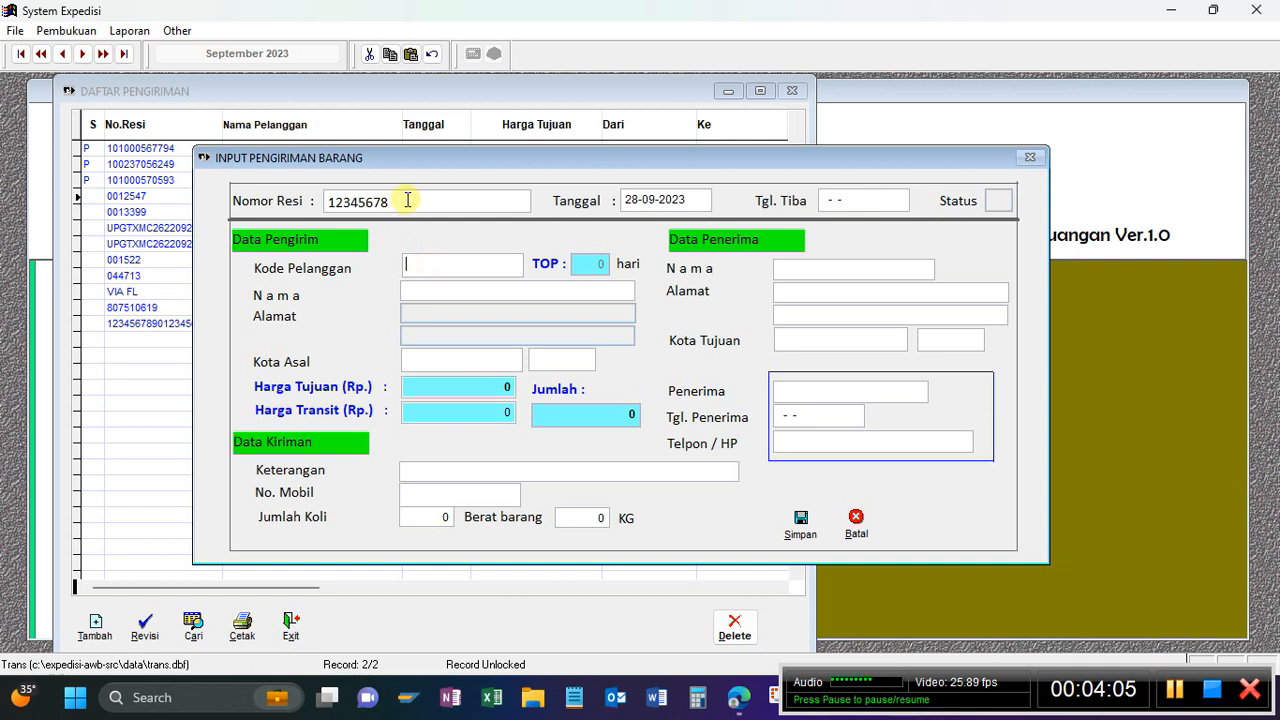
{"action": "left_click", "coordinate": [424, 260]}
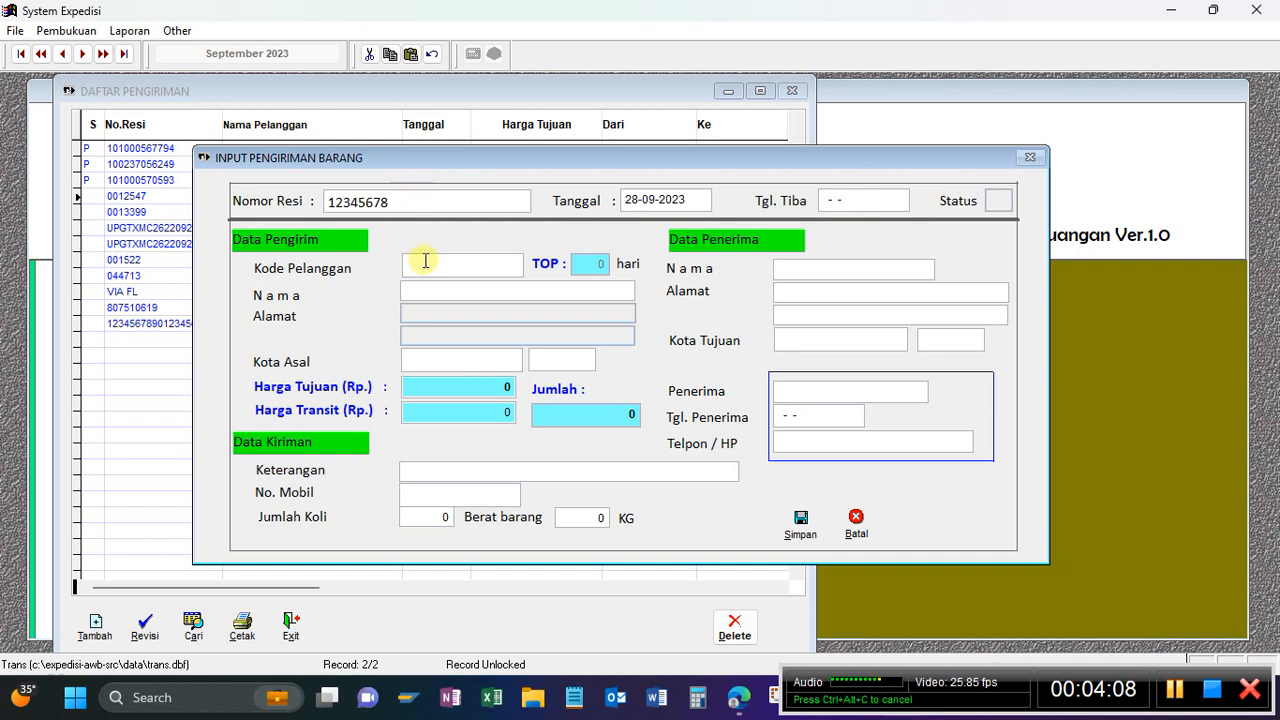
{"action": "key", "text": "Return"}
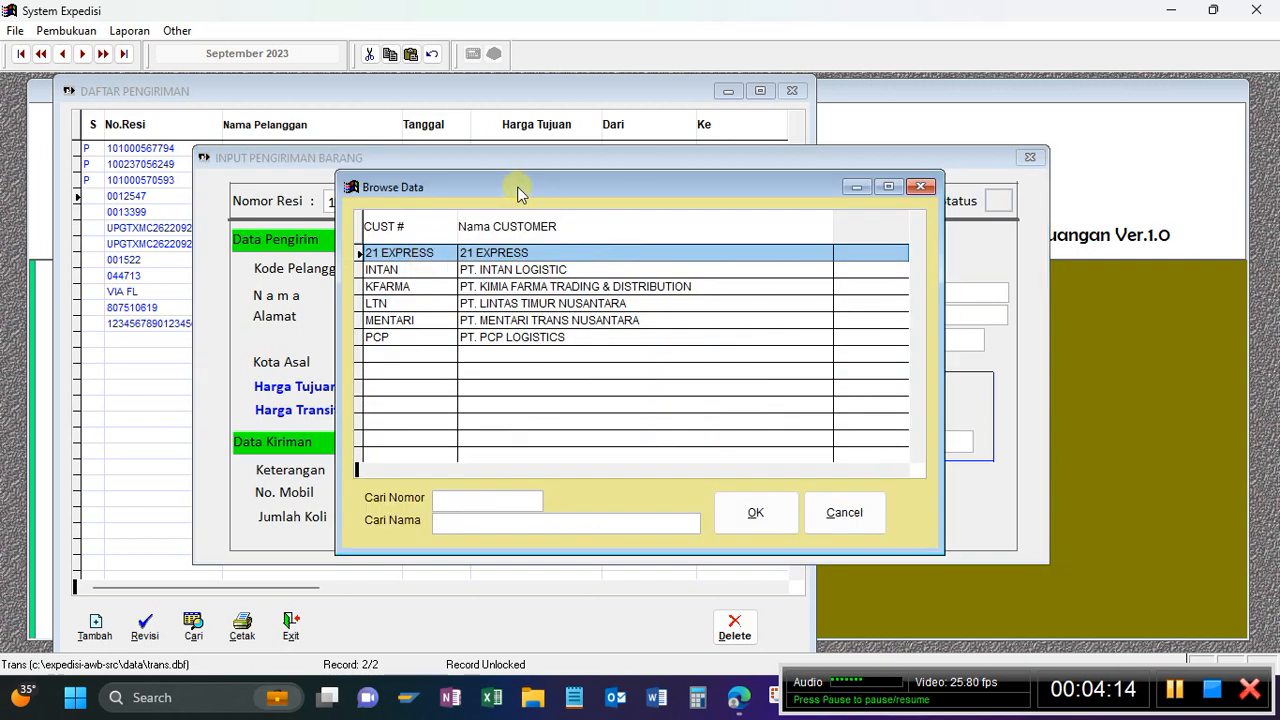
{"action": "left_click_drag", "start_coordinate": [519, 193], "coordinate": [545, 191]}
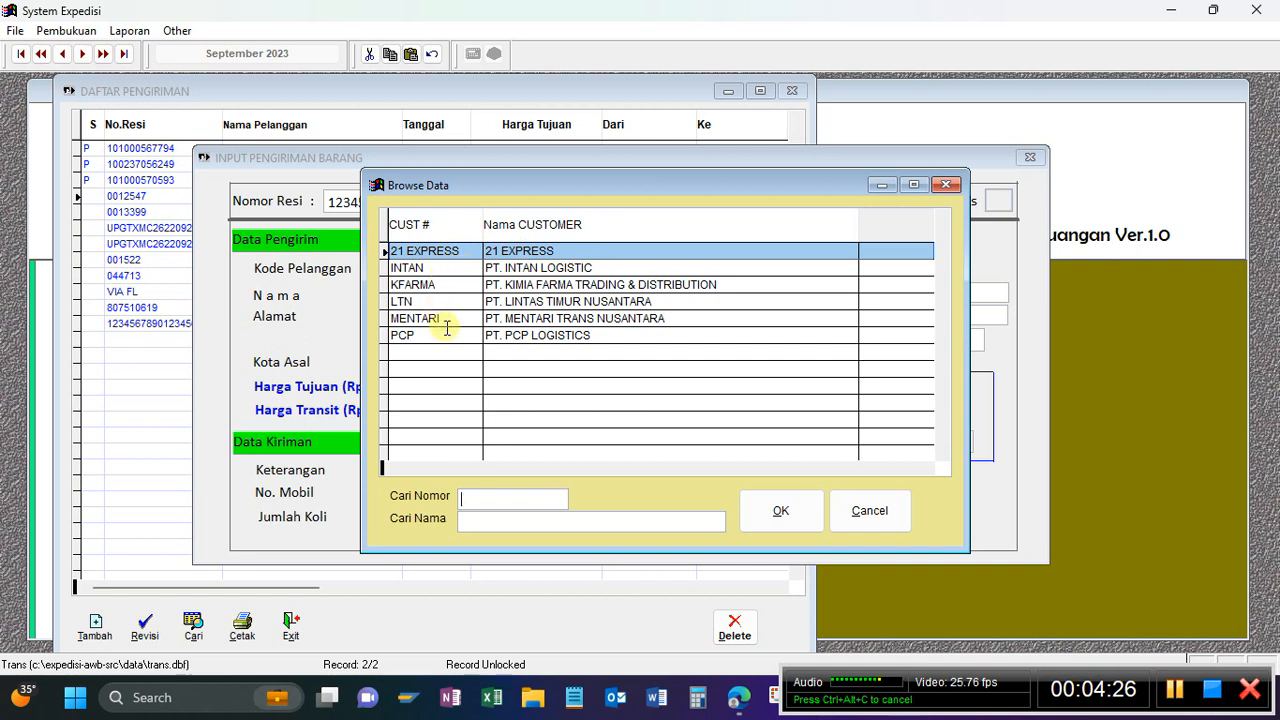
{"action": "left_click", "coordinate": [605, 336]}
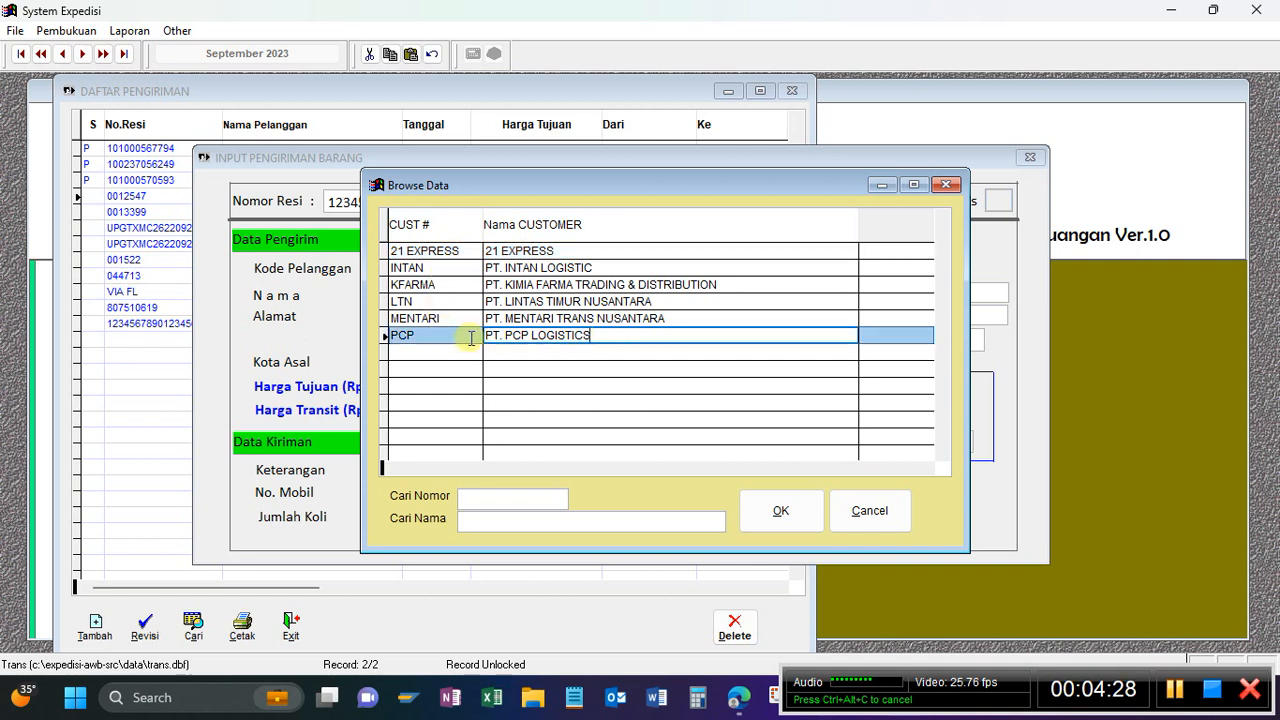
{"action": "left_click", "coordinate": [472, 338]}
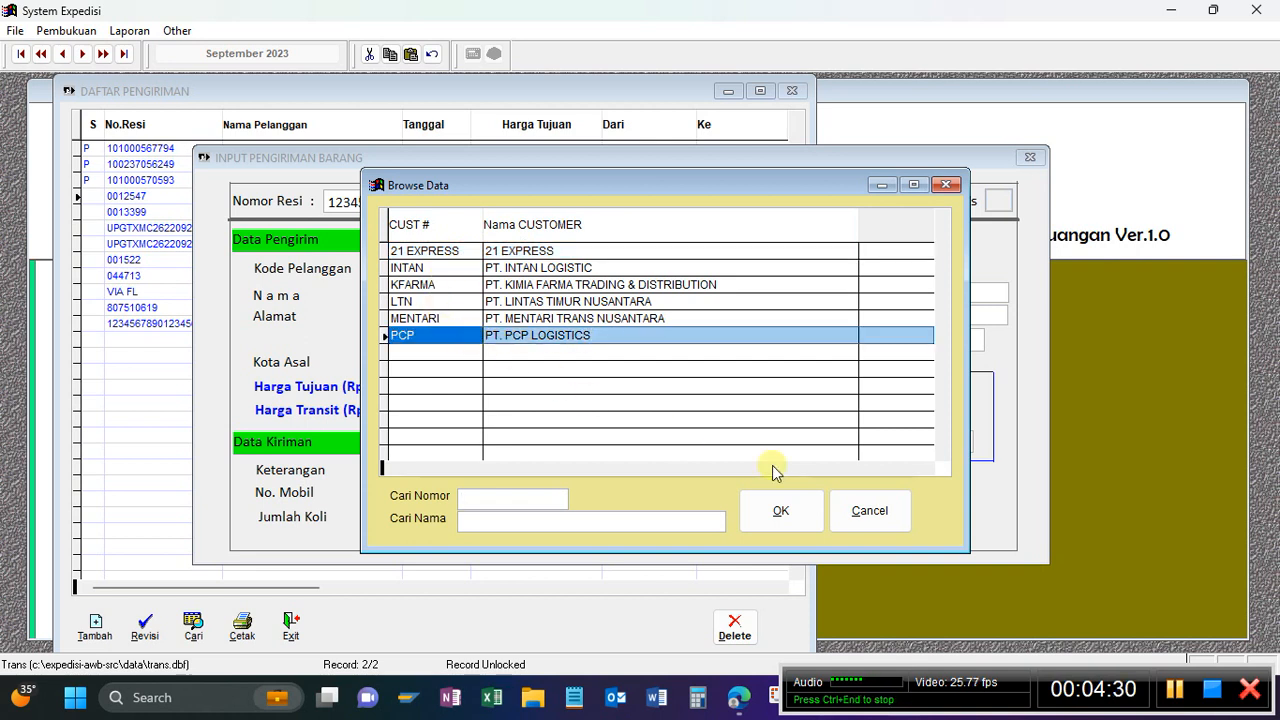
{"action": "left_click", "coordinate": [805, 514]}
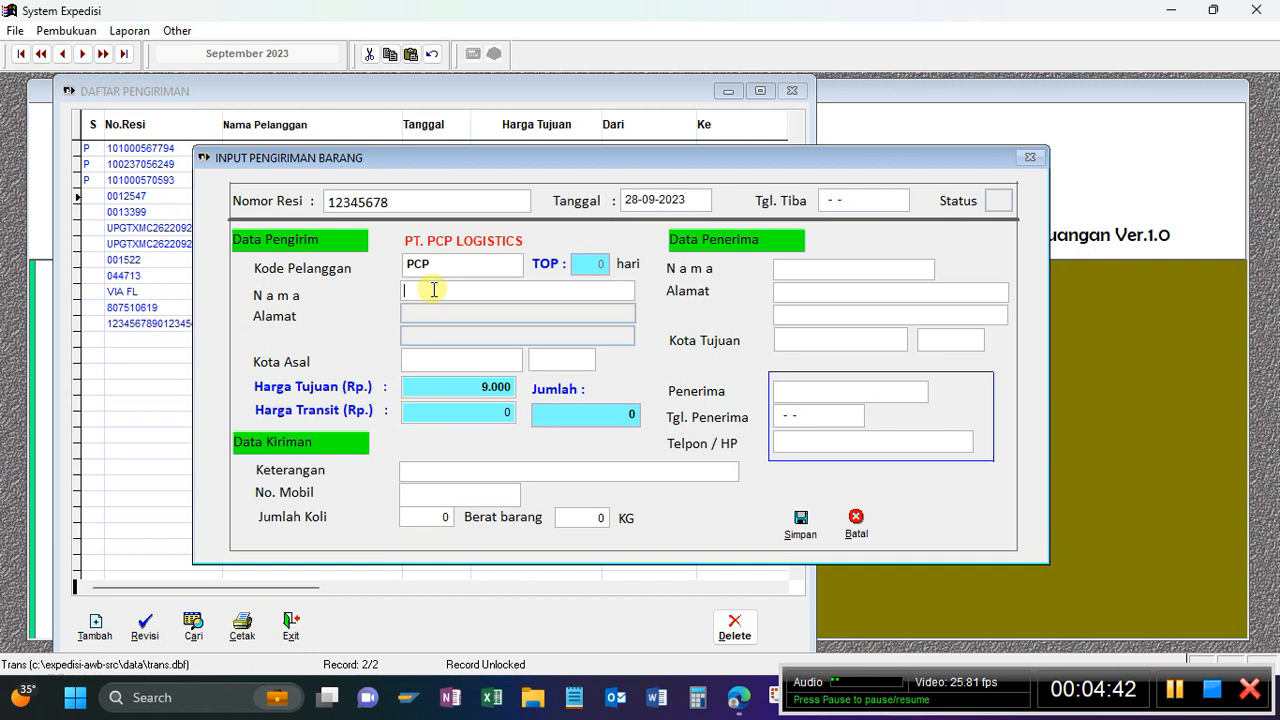
- Enter WAHANA TATA as the name in the sender data
{"action": "type", "text": "WAHANA"}
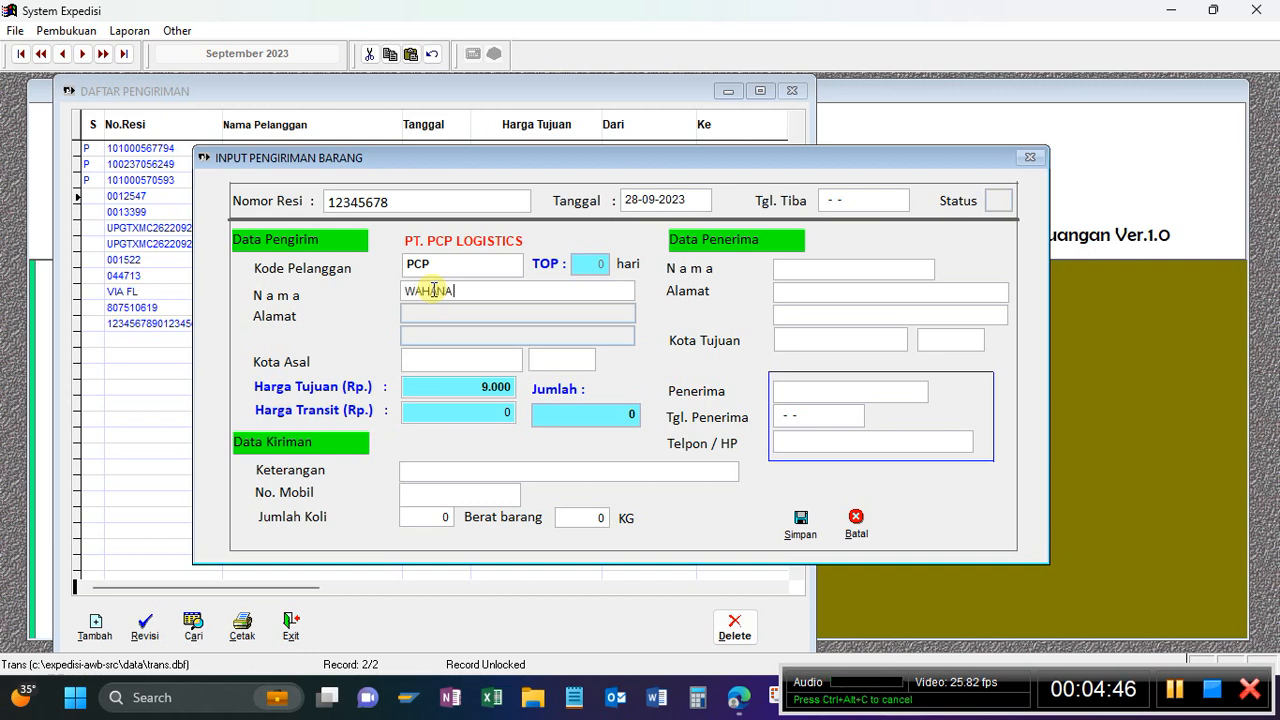
{"action": "type", "text": " TATA"}
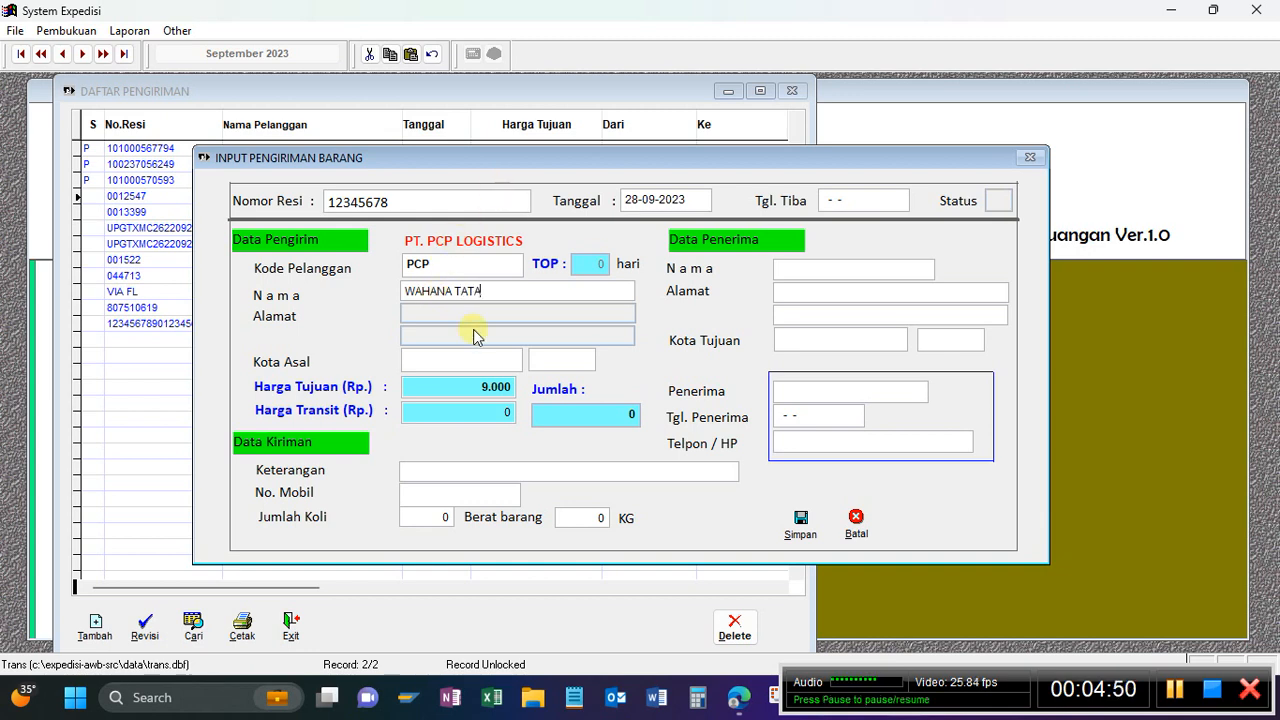
{"action": "left_click", "coordinate": [432, 265]}
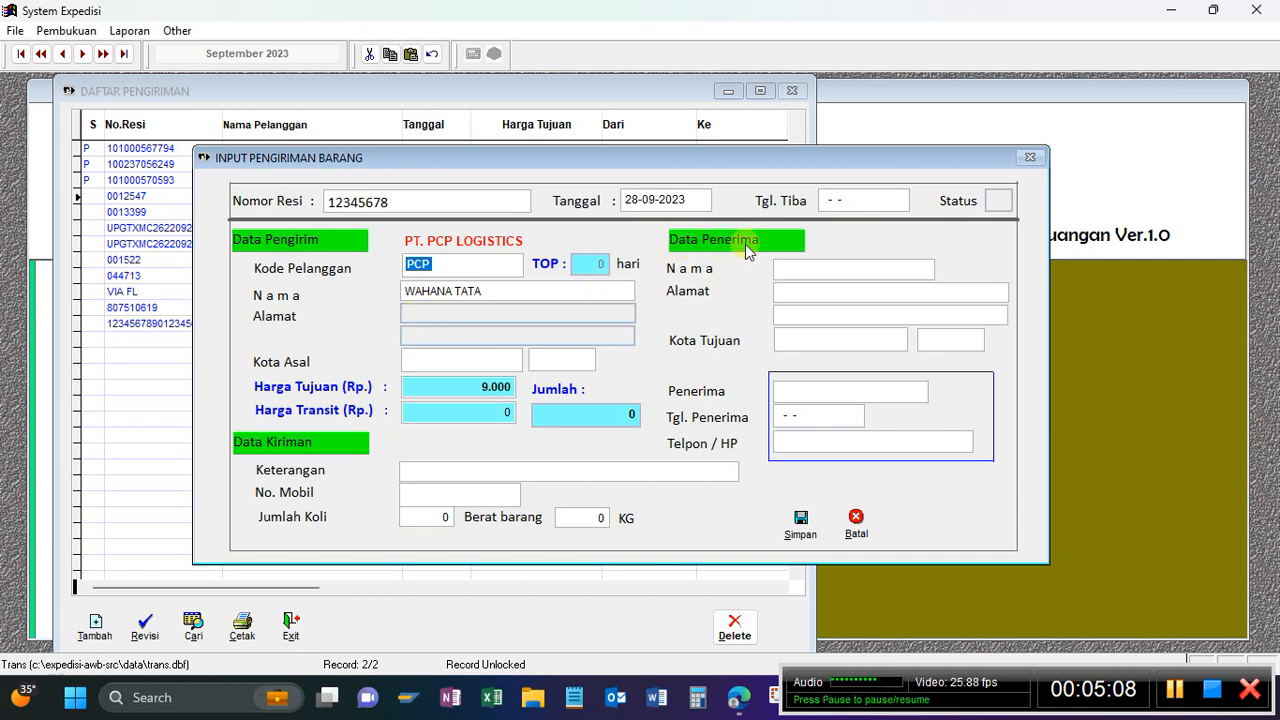
- Fill in the recipient's name in the recipient data, leaving the address blank
{"action": "left_click", "coordinate": [797, 268]}
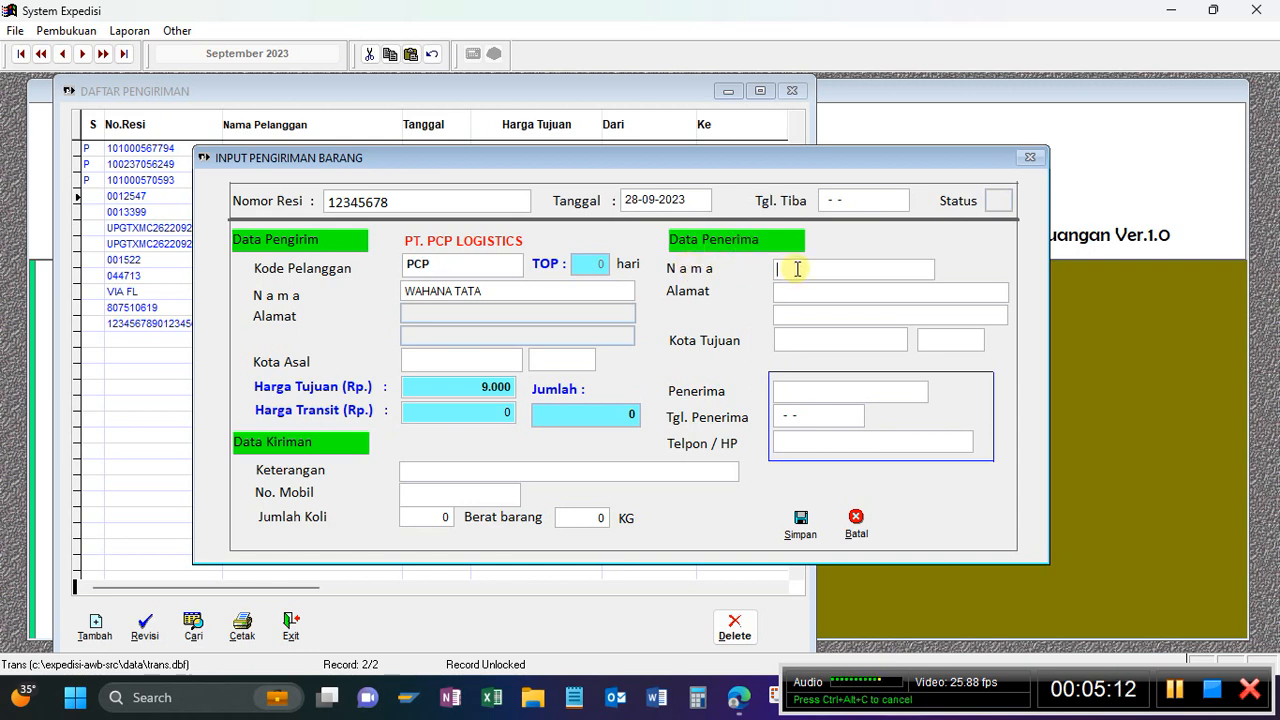
{"action": "type", "text": "K"}
{"action": "left_click", "coordinate": [828, 270]}
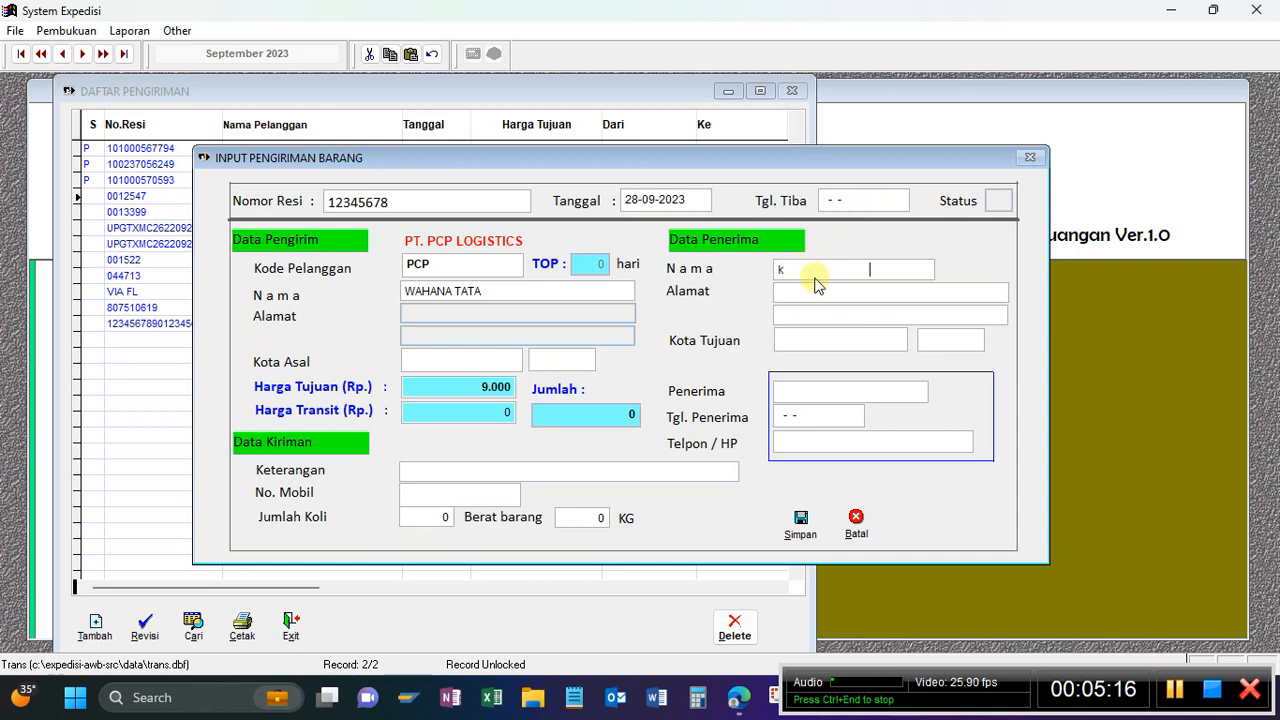
{"action": "key", "text": "End"}
{"action": "key", "text": "Tab"}
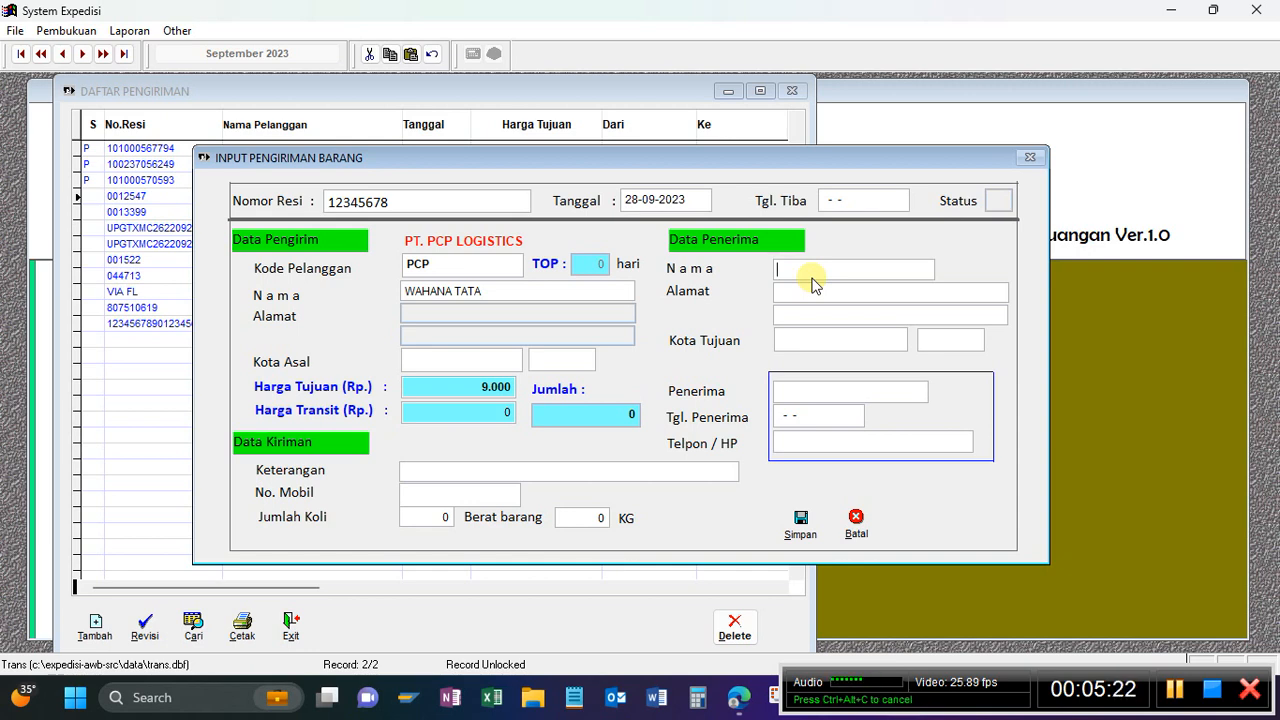
{"action": "type", "text": "AA"}
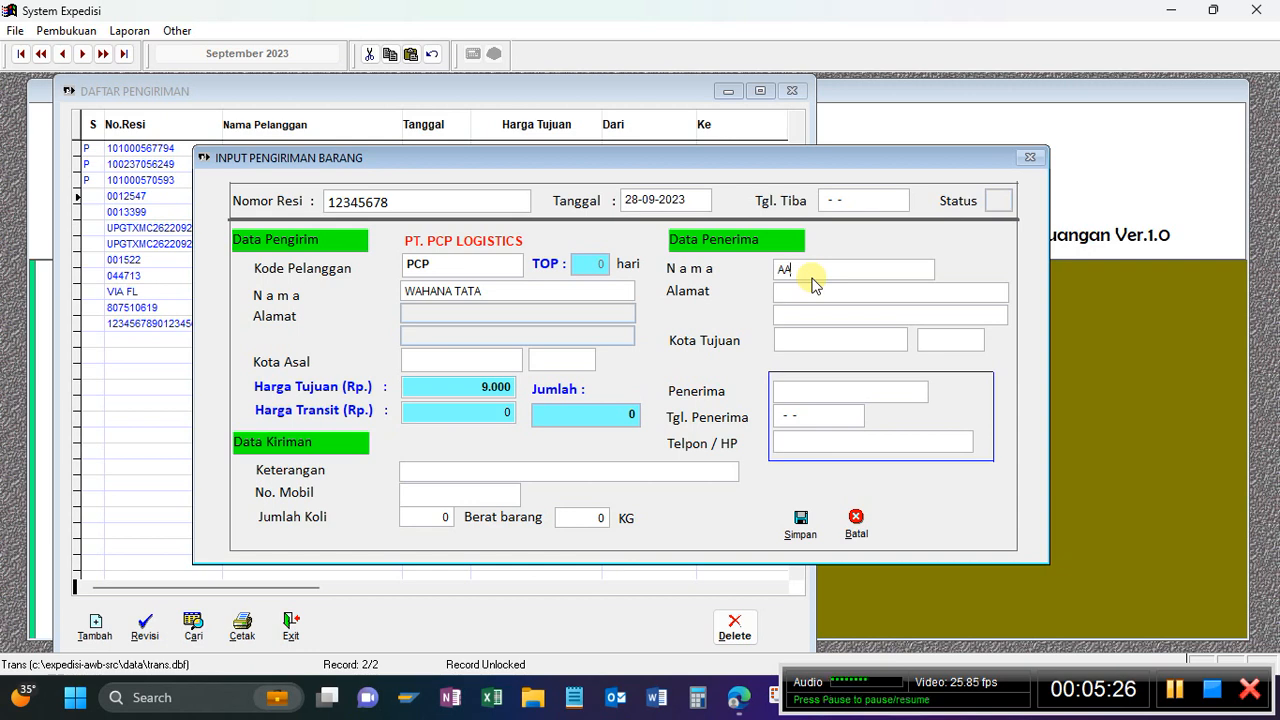
{"action": "key", "text": "BackSpace"}
{"action": "key", "text": "BackSpace"}
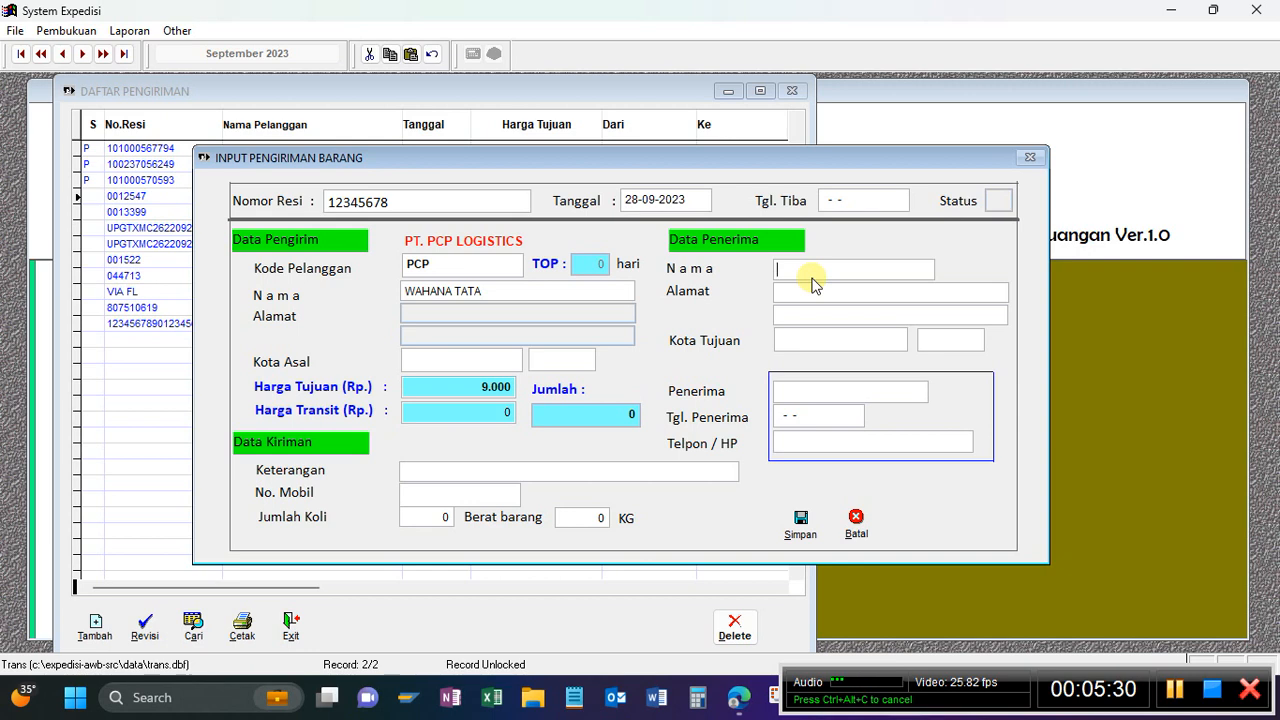
{"action": "type", "text": "YUDI"}
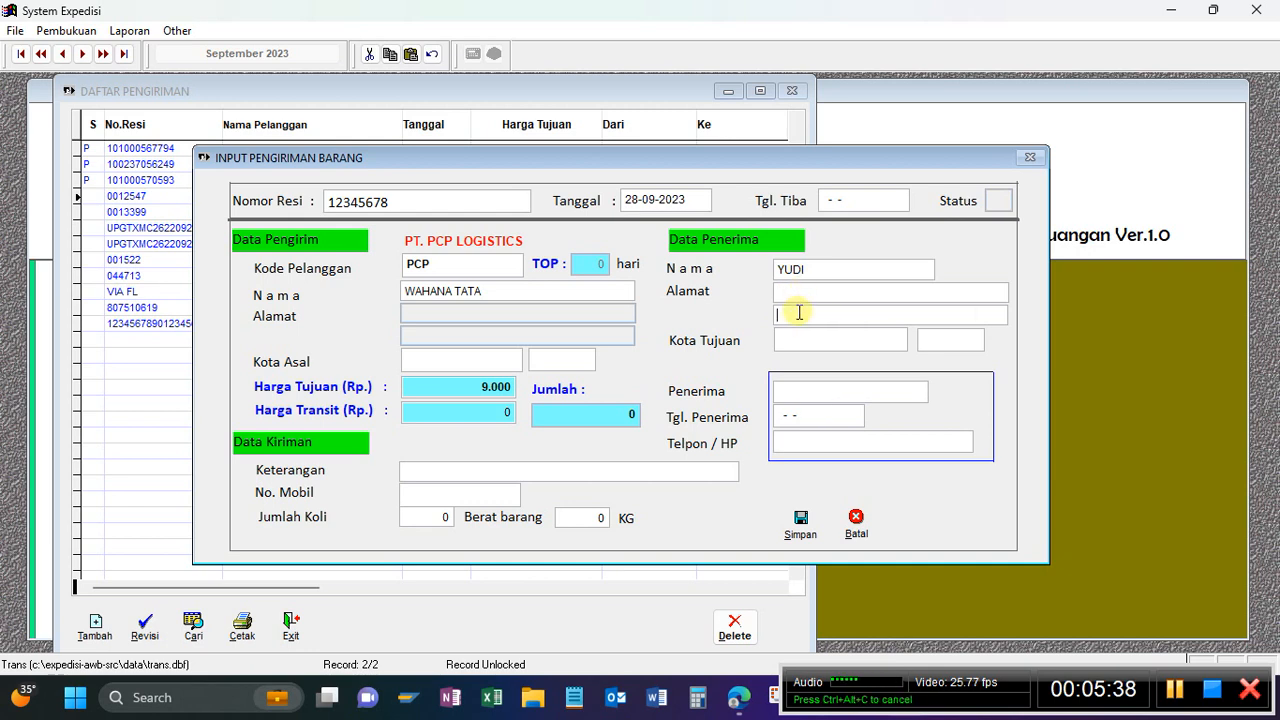
{"action": "left_click", "coordinate": [798, 293]}
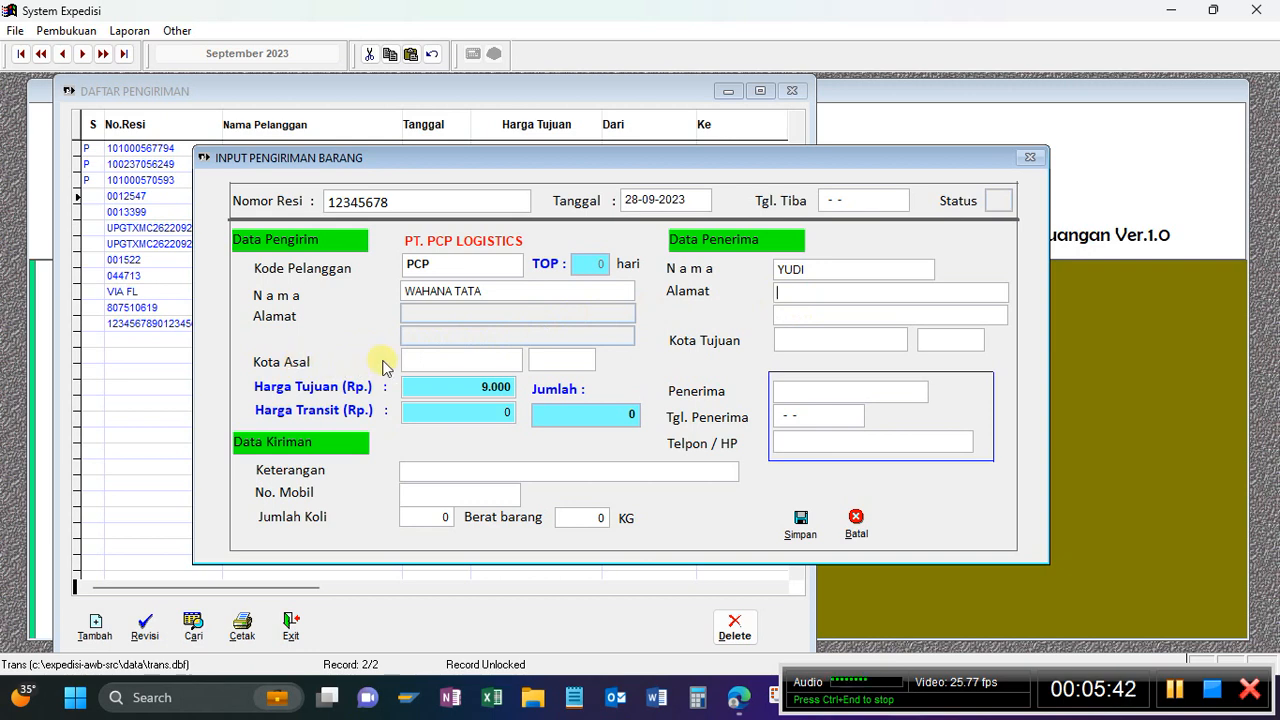
- Open the city list for the sender's origin city and look through its entries
{"action": "left_click", "coordinate": [423, 358]}
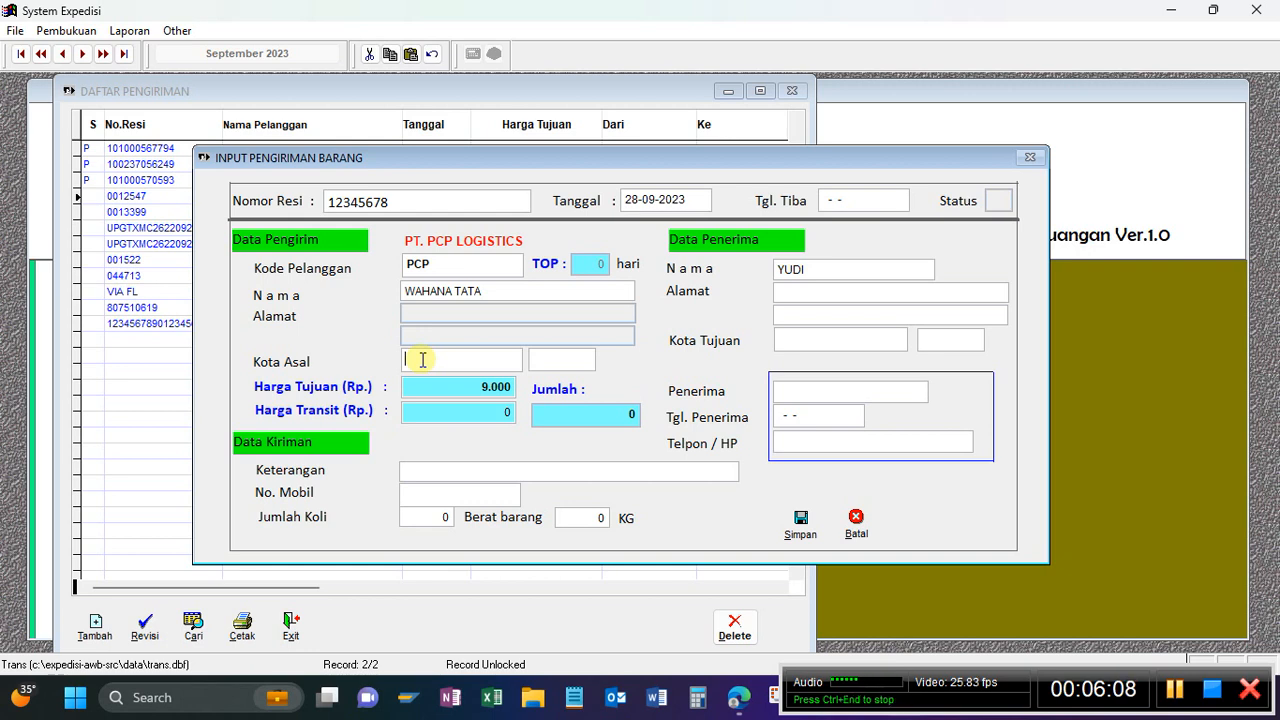
{"action": "key", "text": "Return"}
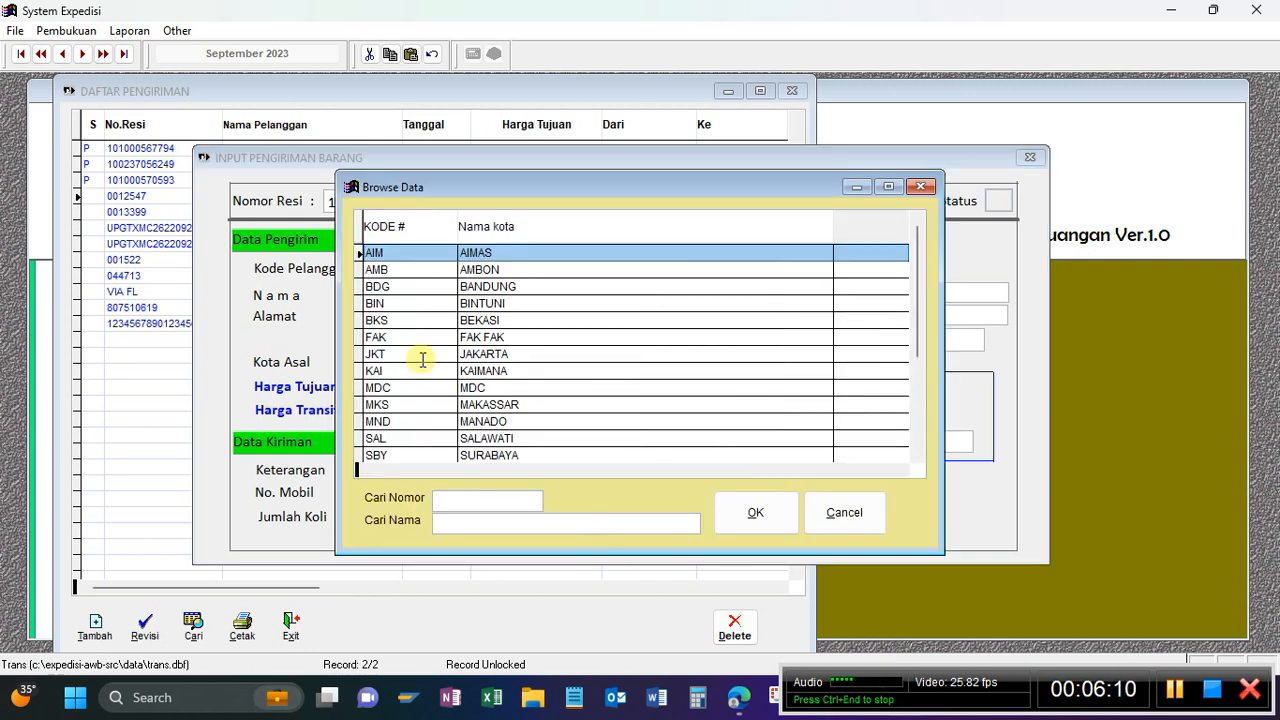
{"action": "key", "text": "Down"}
{"action": "key", "text": "Down"}
{"action": "key", "text": "Down"}
{"action": "key", "text": "Down"}
{"action": "key", "text": "Down"}
{"action": "key", "text": "Down"}
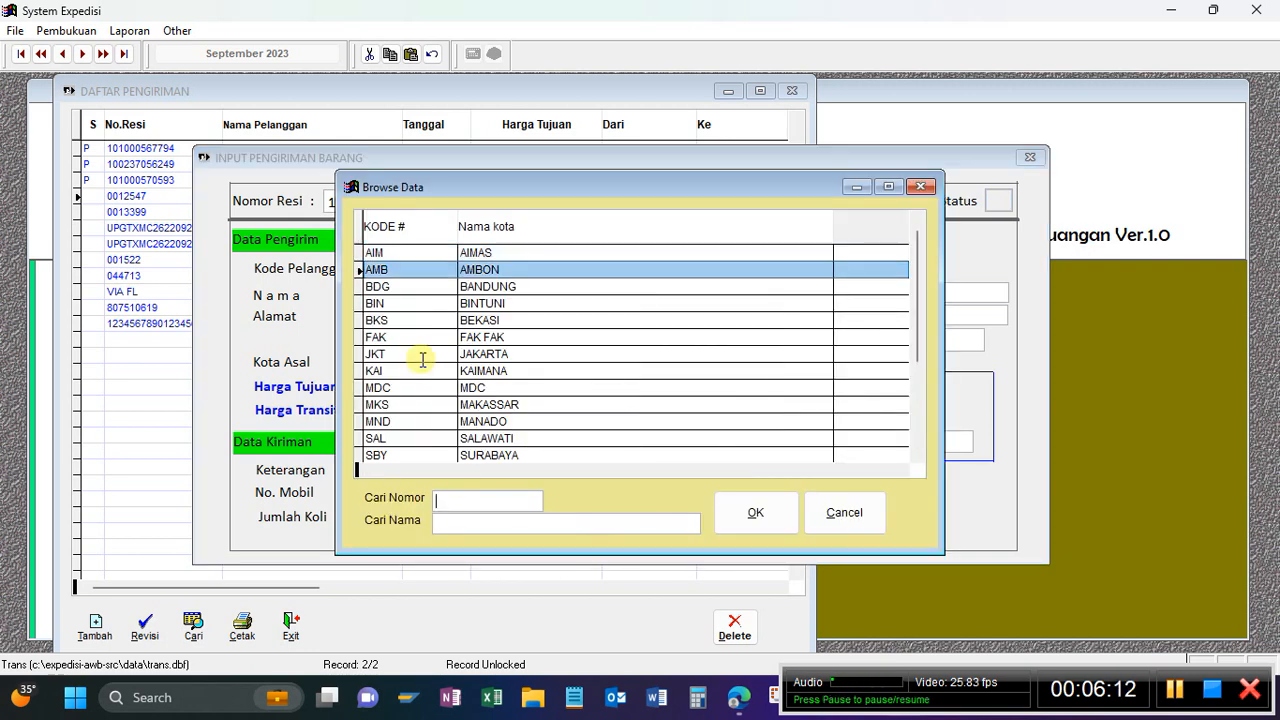
{"action": "key", "text": "Down"}
{"action": "key", "text": "Down"}
{"action": "key", "text": "Down"}
{"action": "key", "text": "Down"}
{"action": "key", "text": "Down"}
{"action": "key", "text": "Down"}
{"action": "key", "text": "Down"}
{"action": "key", "text": "Down"}
{"action": "key", "text": "Down"}
{"action": "key", "text": "Down"}
{"action": "key", "text": "Down"}
{"action": "key", "text": "Down"}
{"action": "key", "text": "Down"}
{"action": "key", "text": "Down"}
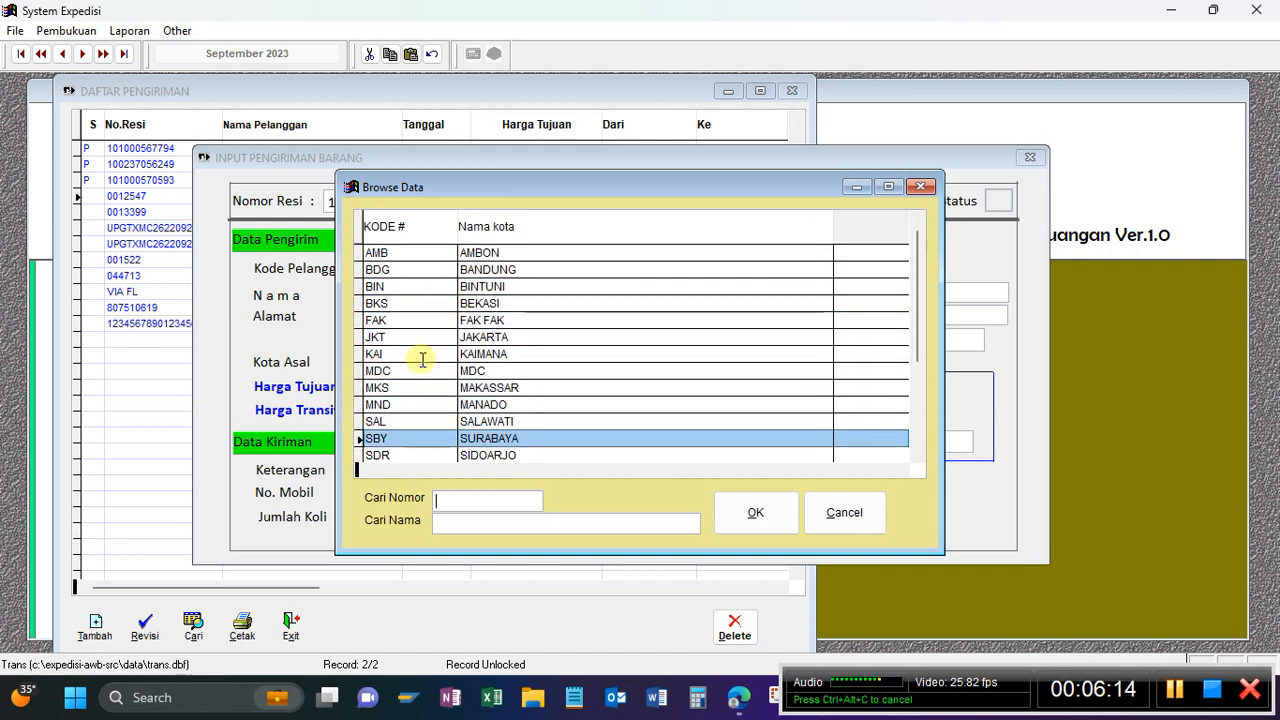
{"action": "key", "text": "Up"}
{"action": "key", "text": "Up"}
{"action": "key", "text": "Up"}
{"action": "key", "text": "Up"}
{"action": "key", "text": "Up"}
{"action": "key", "text": "Up"}
{"action": "key", "text": "Up"}
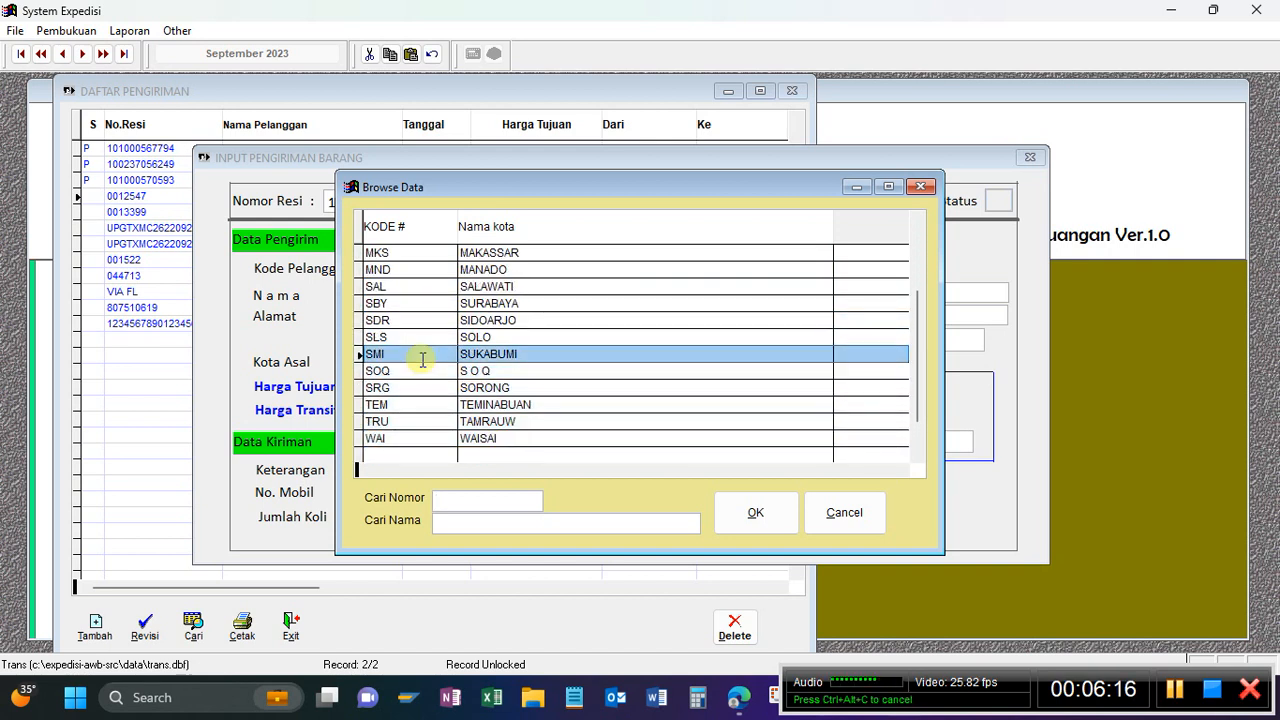
{"action": "key", "text": "Up"}
{"action": "key", "text": "Up"}
{"action": "key", "text": "Up"}
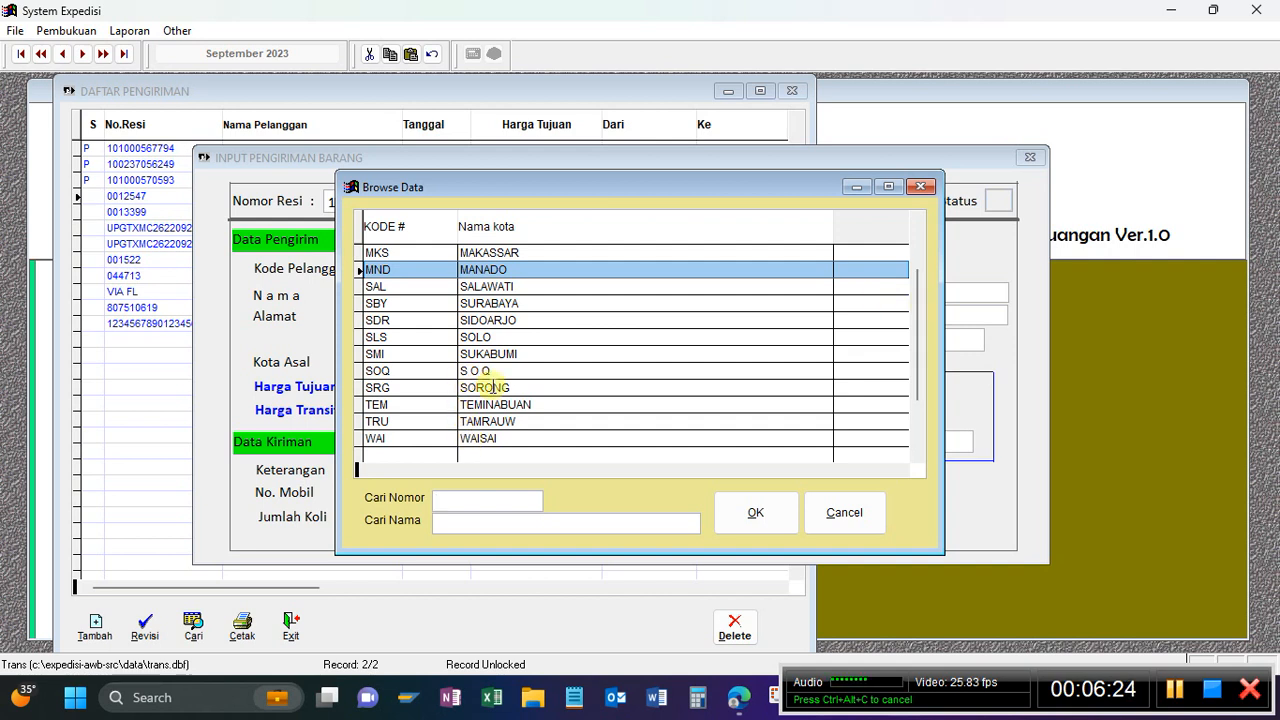
{"action": "left_click_drag", "start_coordinate": [916, 310], "coordinate": [905, 234]}
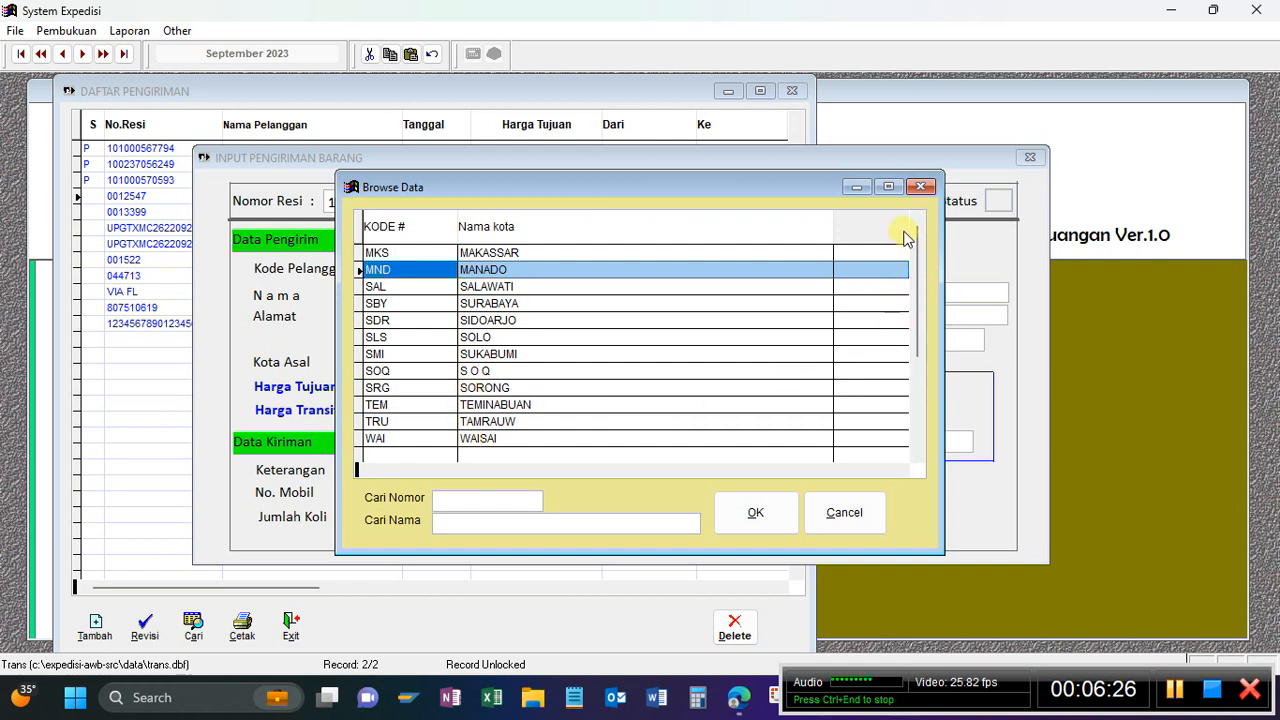
{"action": "left_click", "coordinate": [537, 254]}
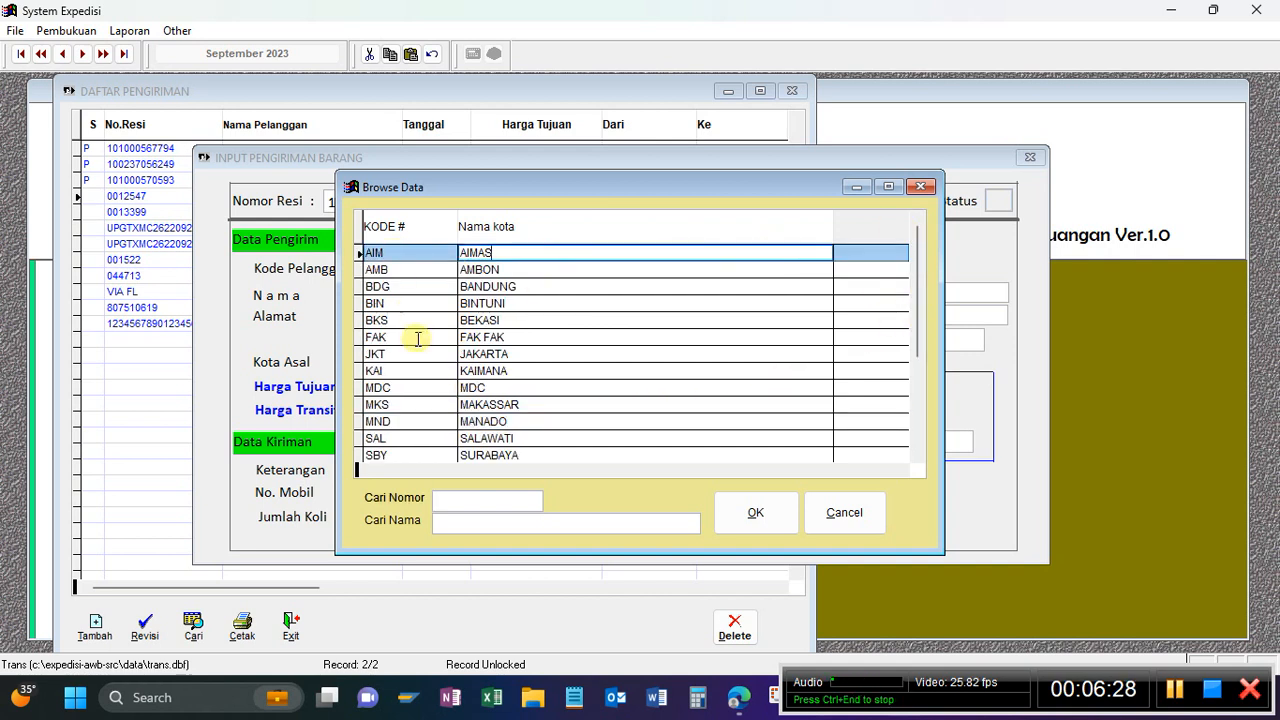
- Search the city list by name for SO and choose SORONG (SRG) as the origin city
{"action": "left_click", "coordinate": [462, 522]}
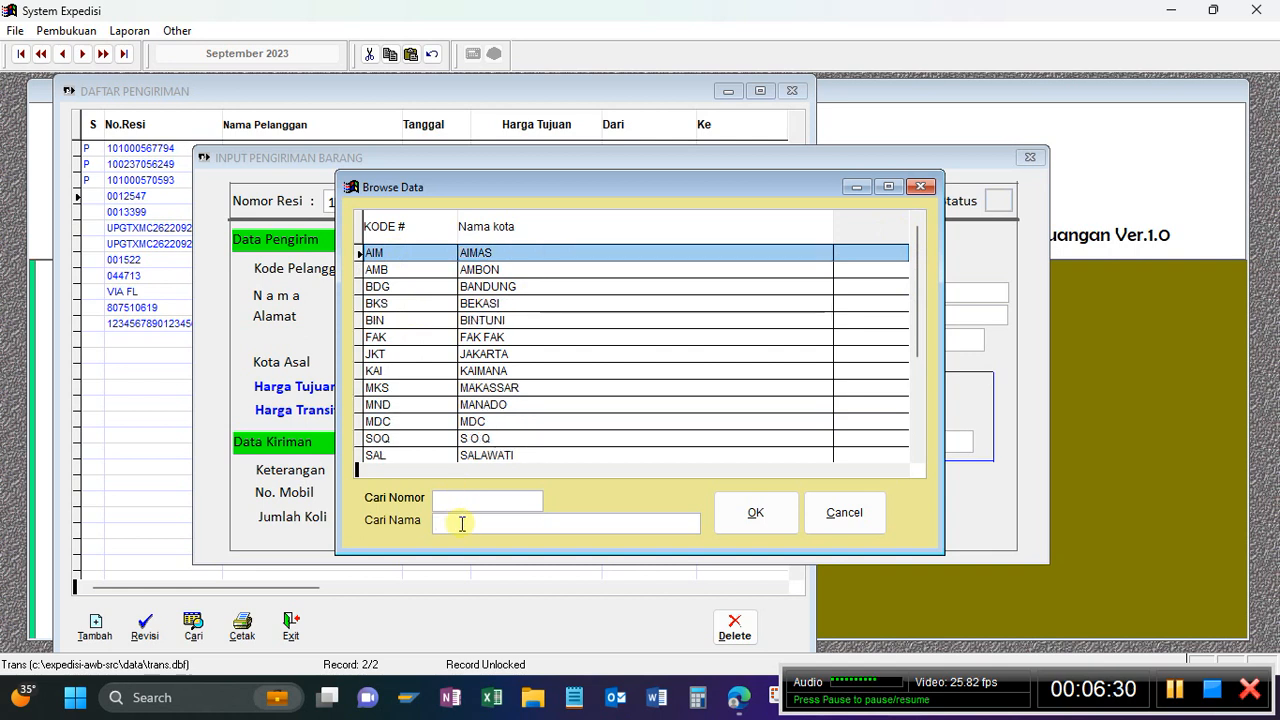
{"action": "type", "text": "SO"}
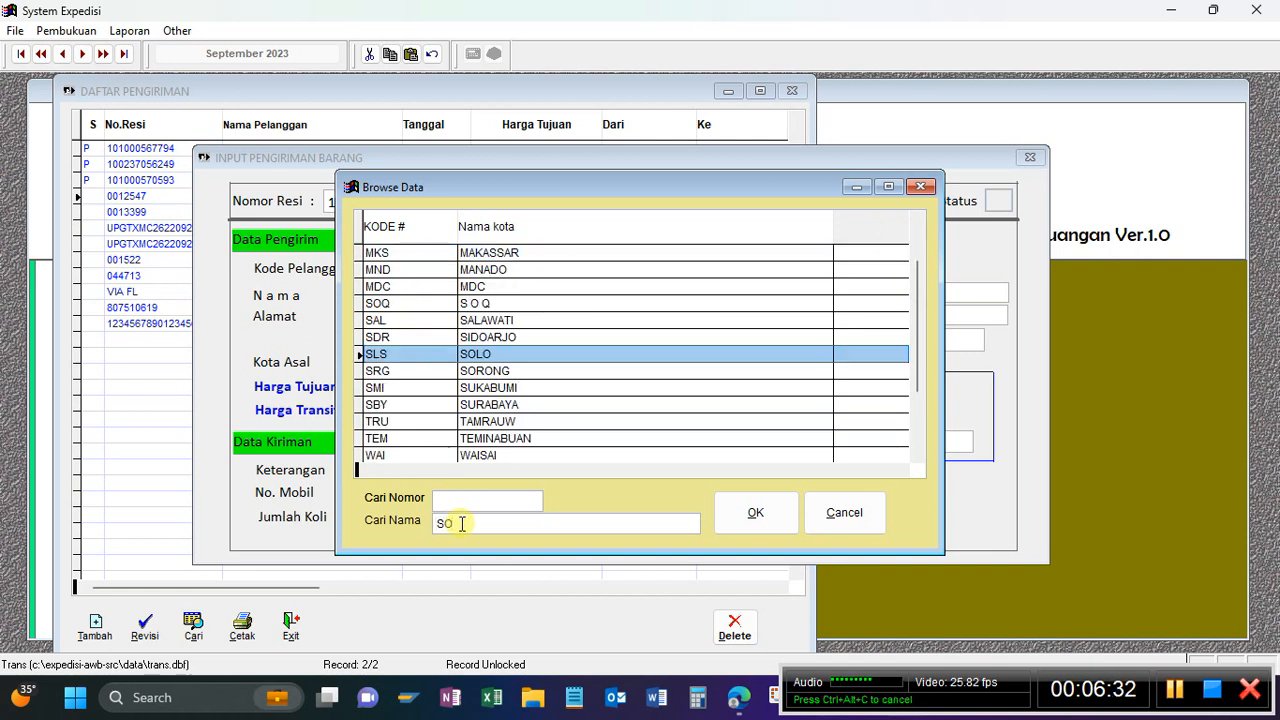
{"action": "left_click", "coordinate": [530, 371]}
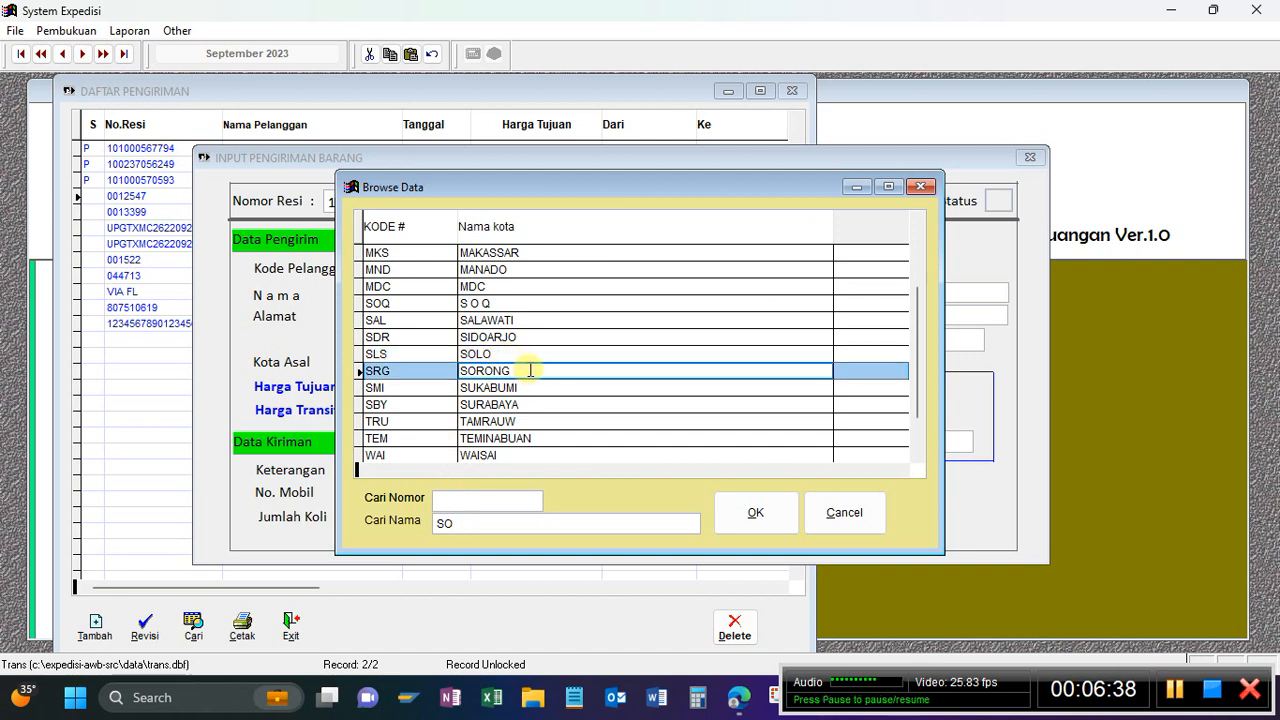
{"action": "key", "text": "Left"}
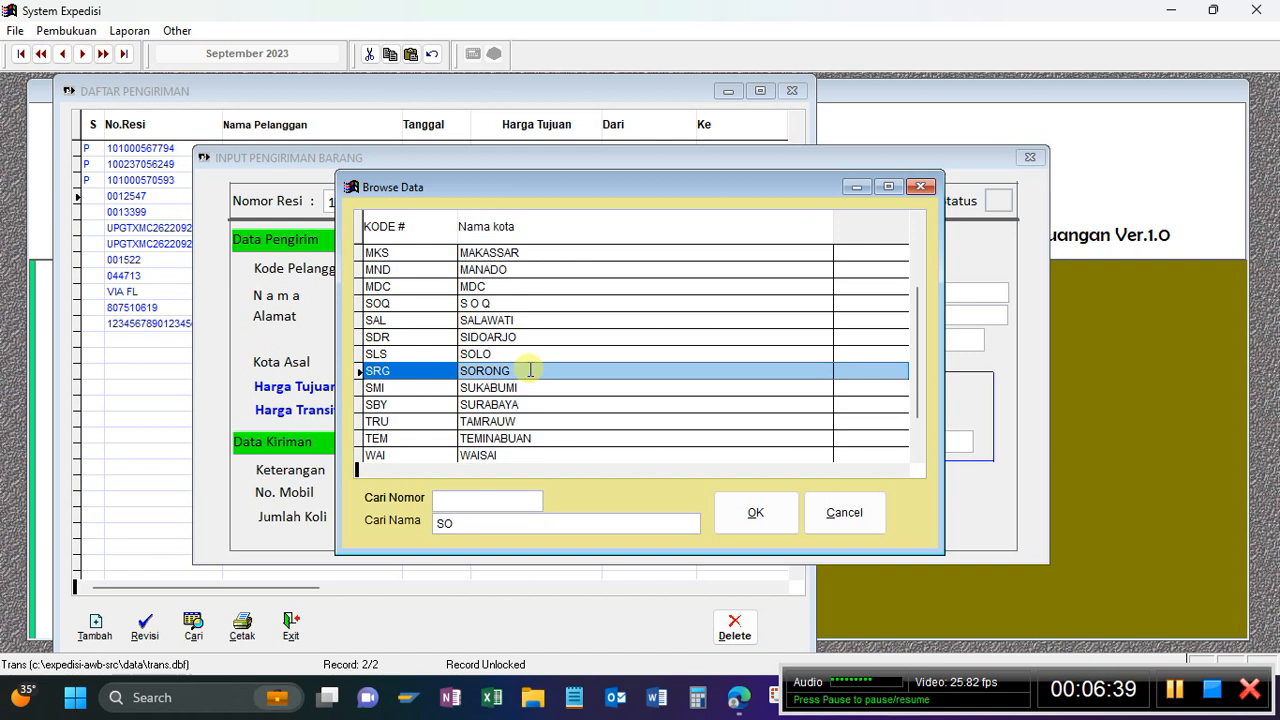
{"action": "left_click", "coordinate": [765, 526]}
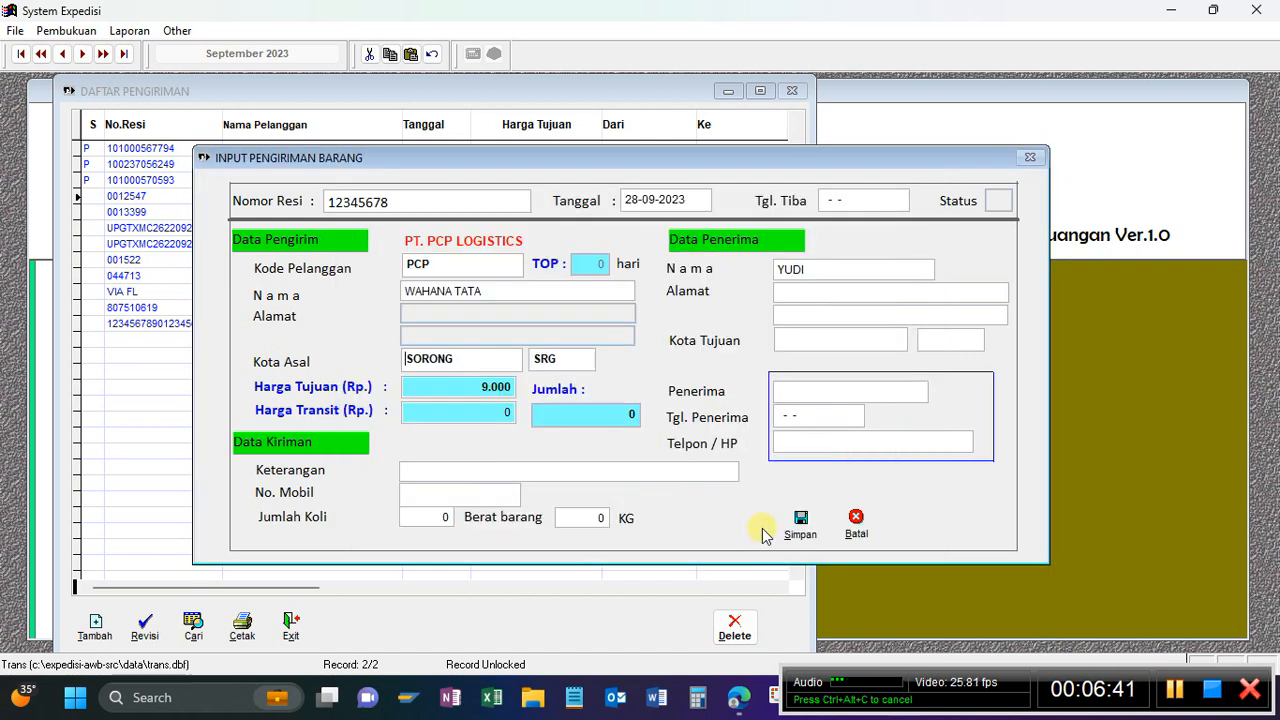
- Look up the recipient's destination city by the code FA and choose FAK FAK
{"action": "left_click", "coordinate": [779, 339]}
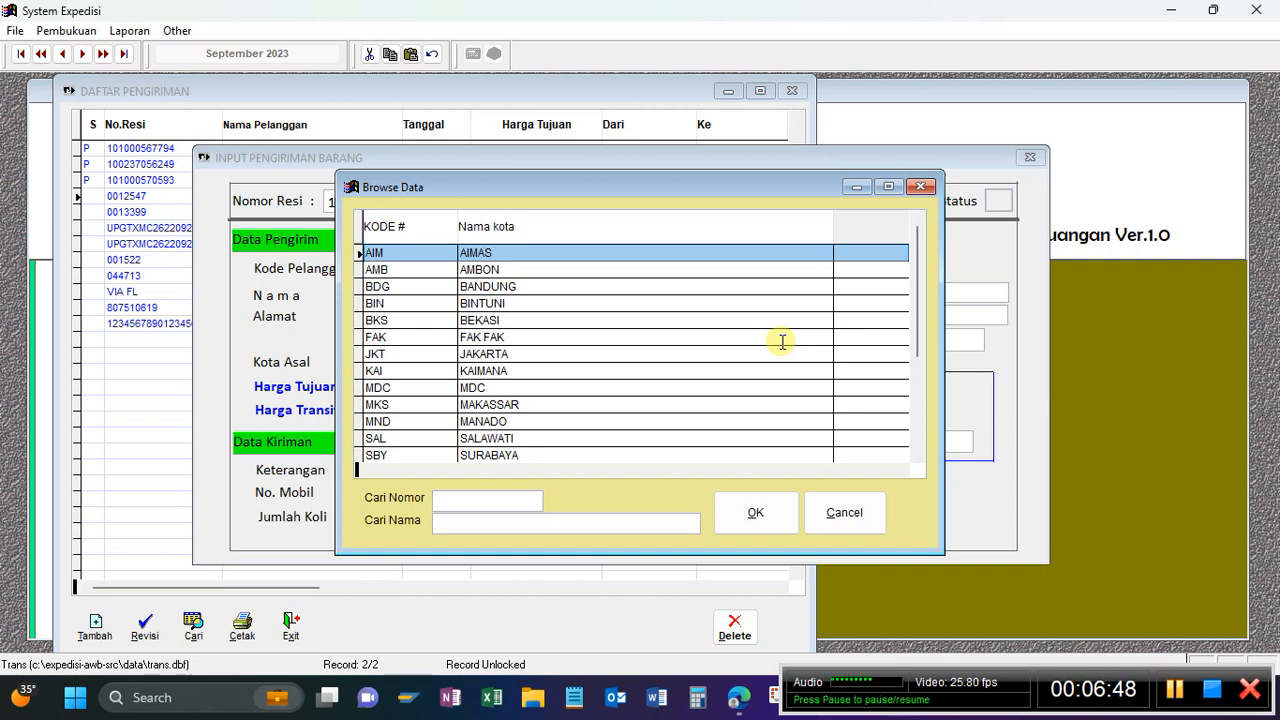
{"action": "type", "text": "FA"}
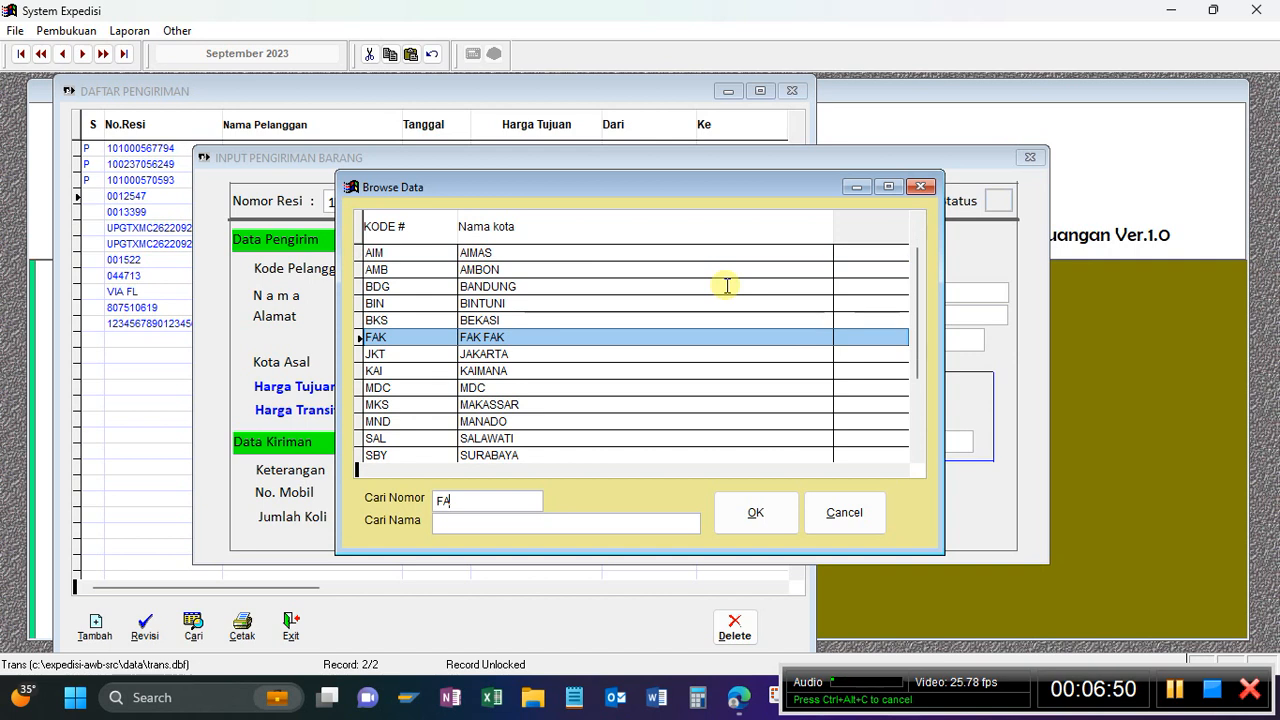
{"action": "key", "text": "Return"}
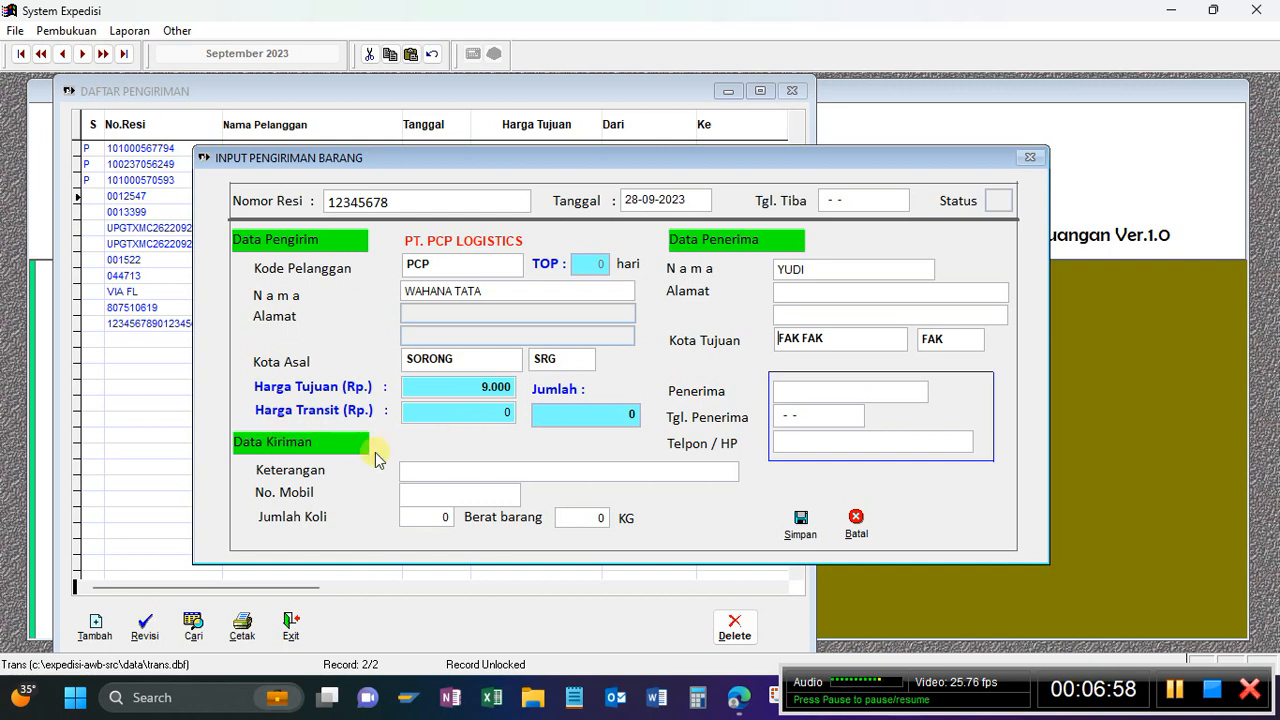
- Set the destination price (Harga Tujuan) of the shipment to Rp. 15.000
{"action": "left_click", "coordinate": [428, 471]}
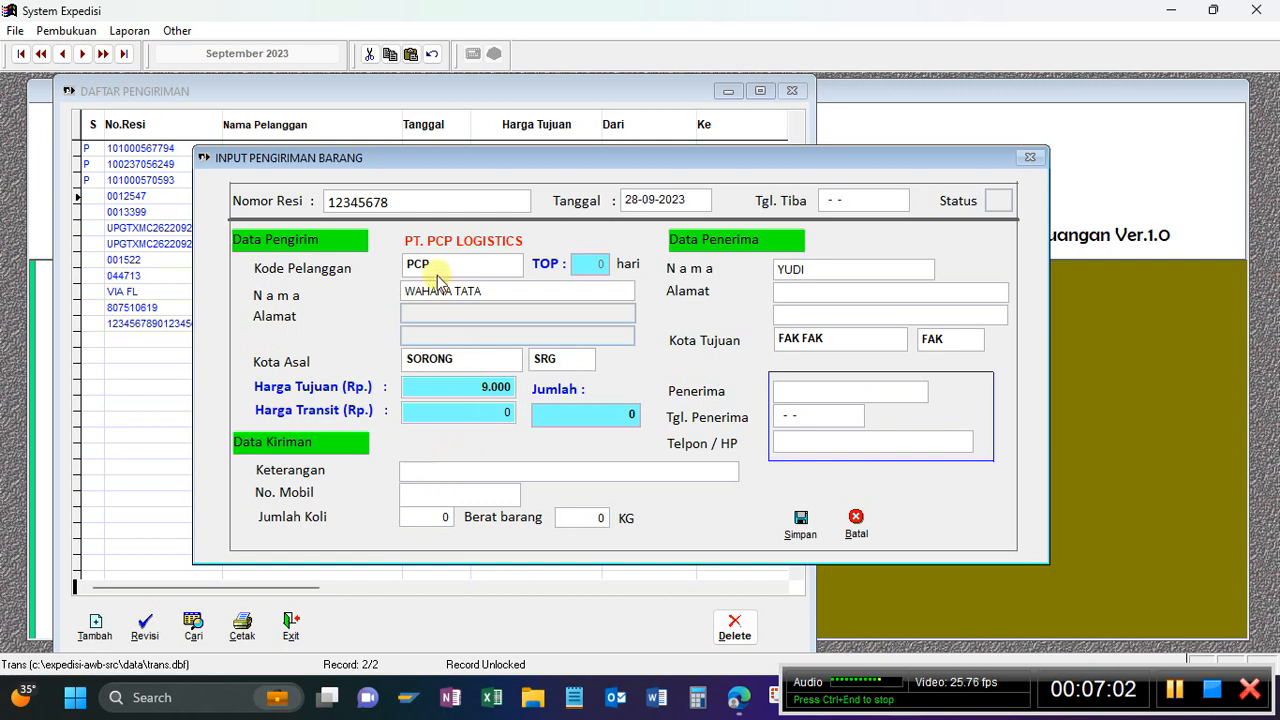
{"action": "left_click", "coordinate": [476, 387]}
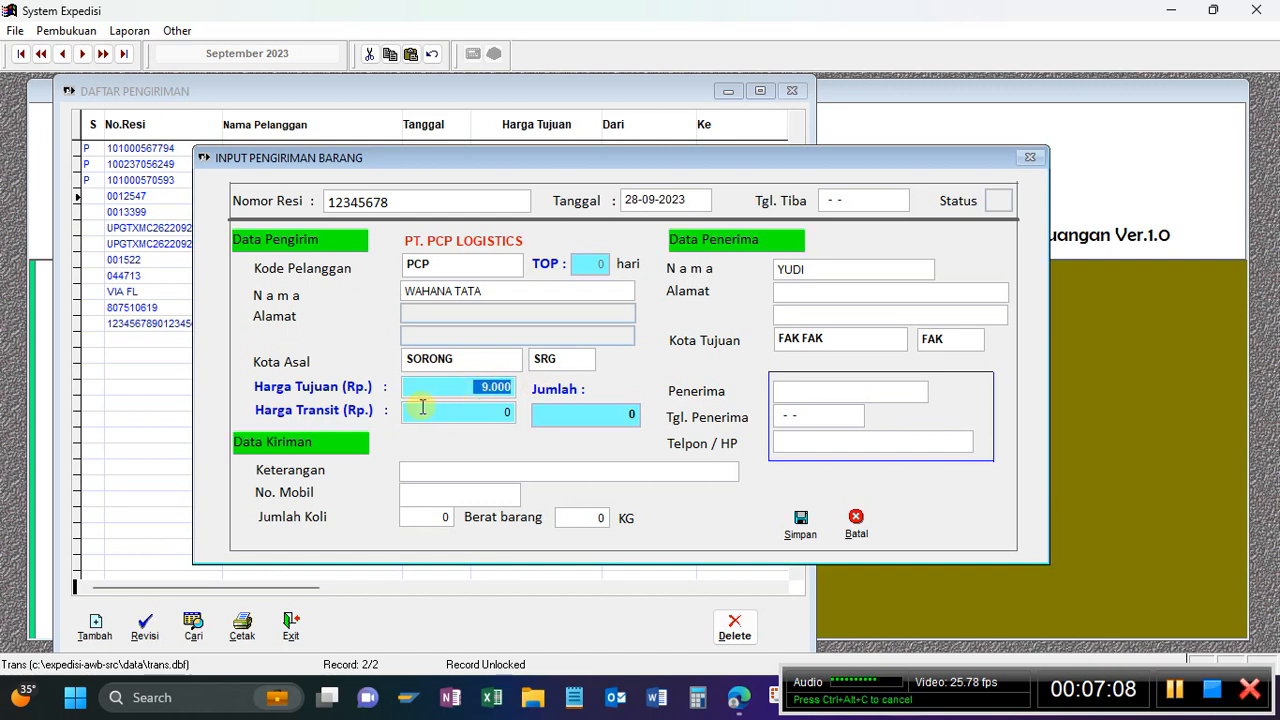
{"action": "left_click", "coordinate": [463, 388]}
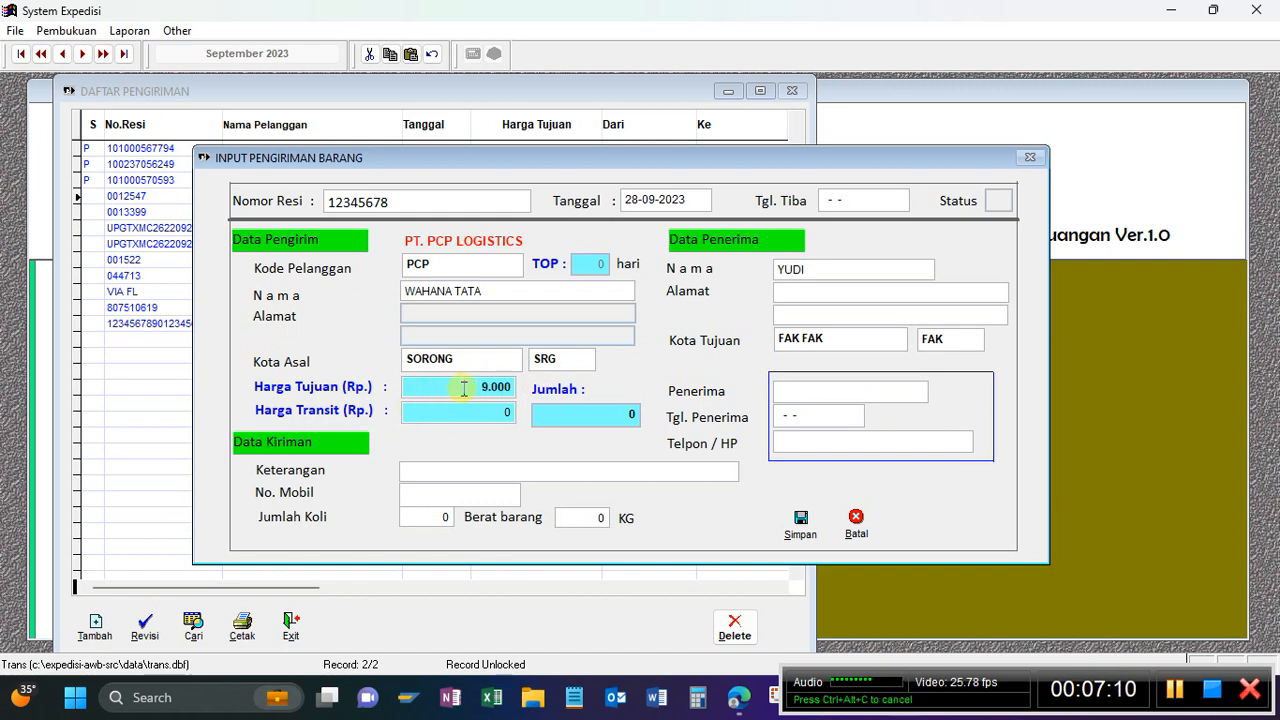
{"action": "left_click_drag", "start_coordinate": [467, 387], "coordinate": [587, 393]}
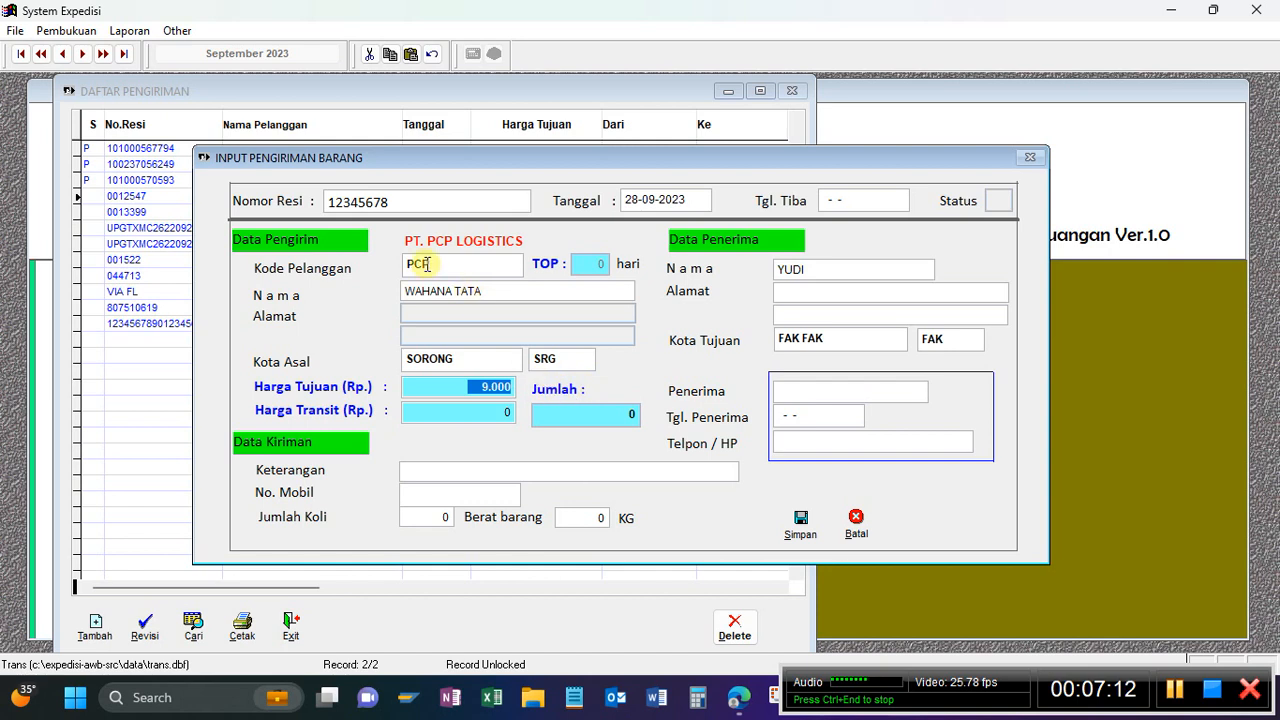
{"action": "left_click", "coordinate": [472, 386]}
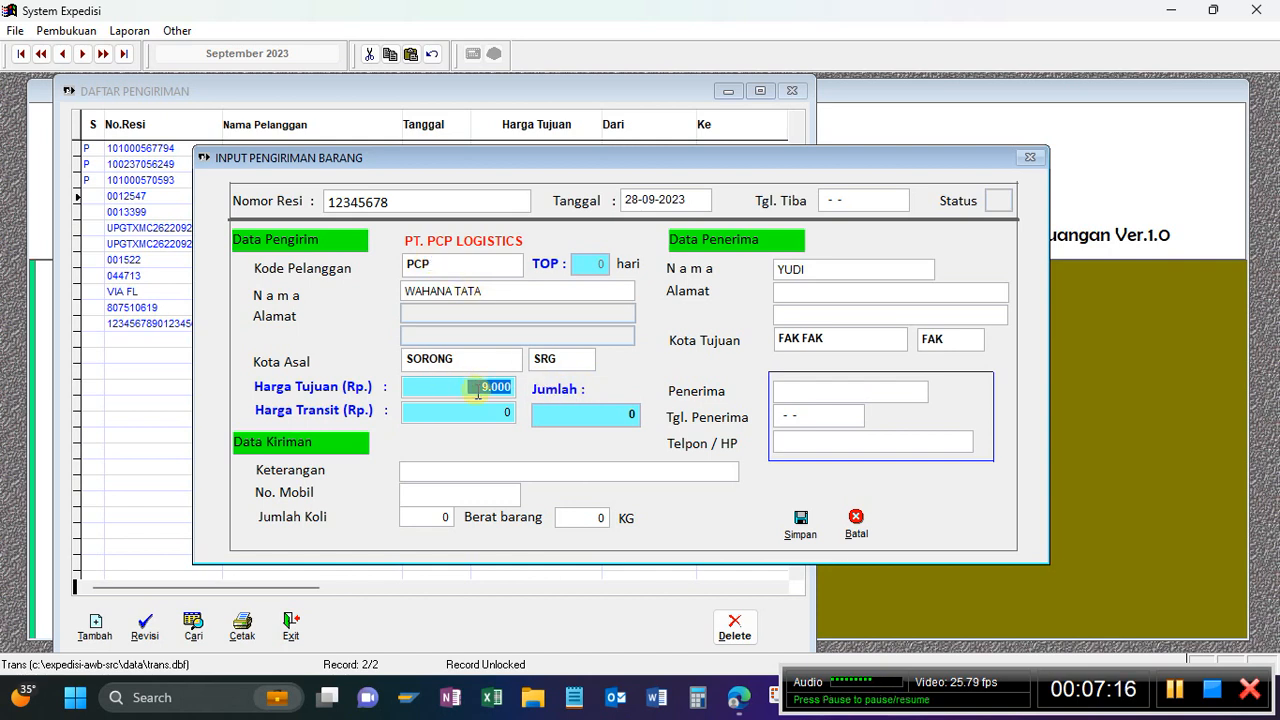
{"action": "type", "text": "15"}
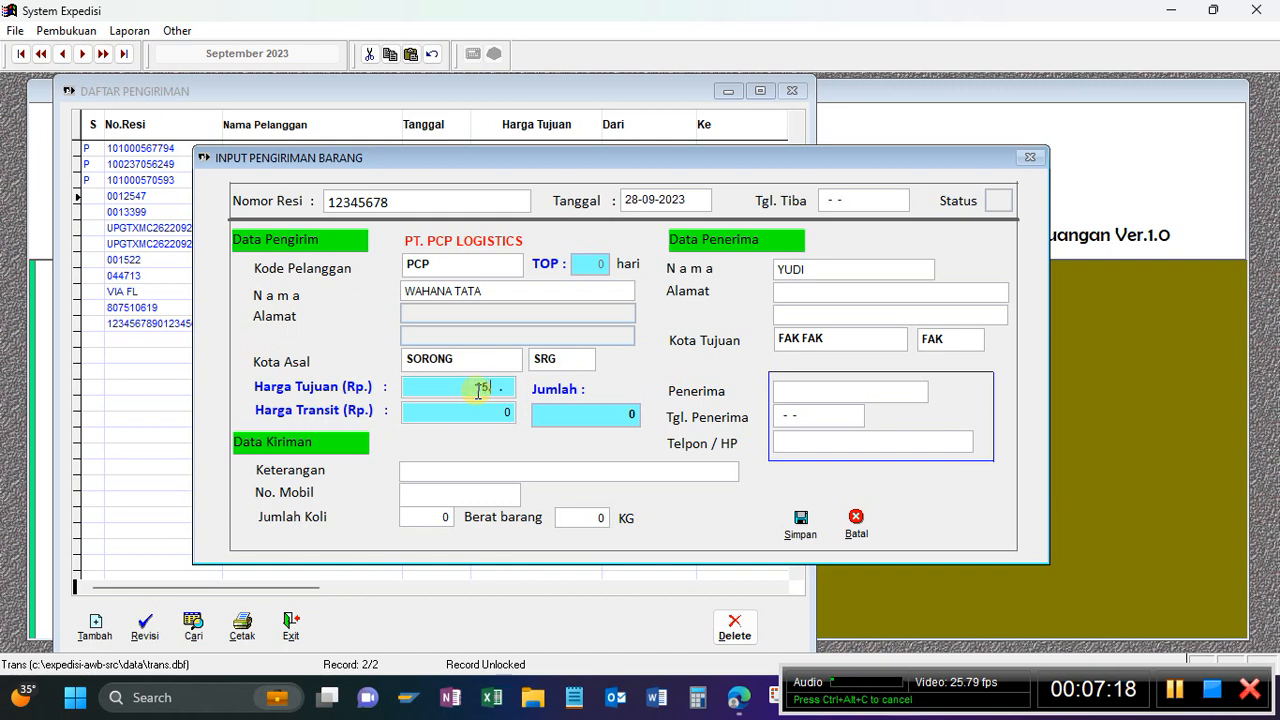
{"action": "type", "text": "000"}
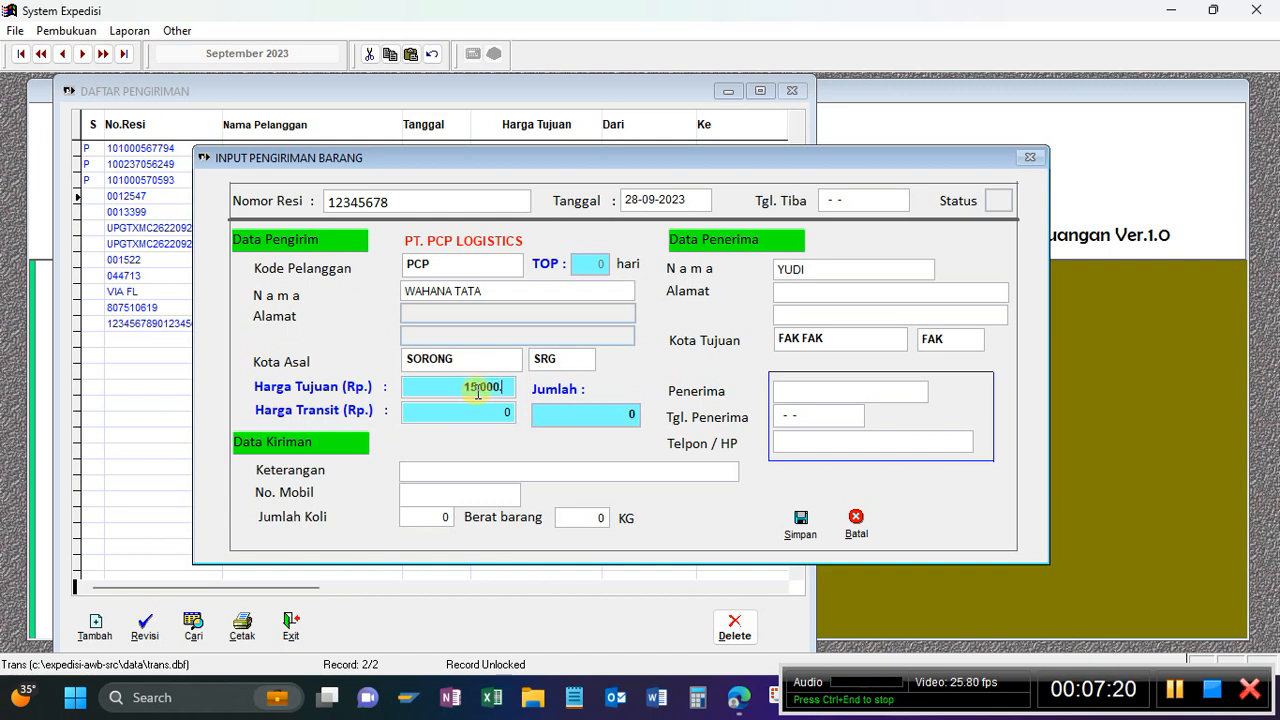
{"action": "key", "text": "Return"}
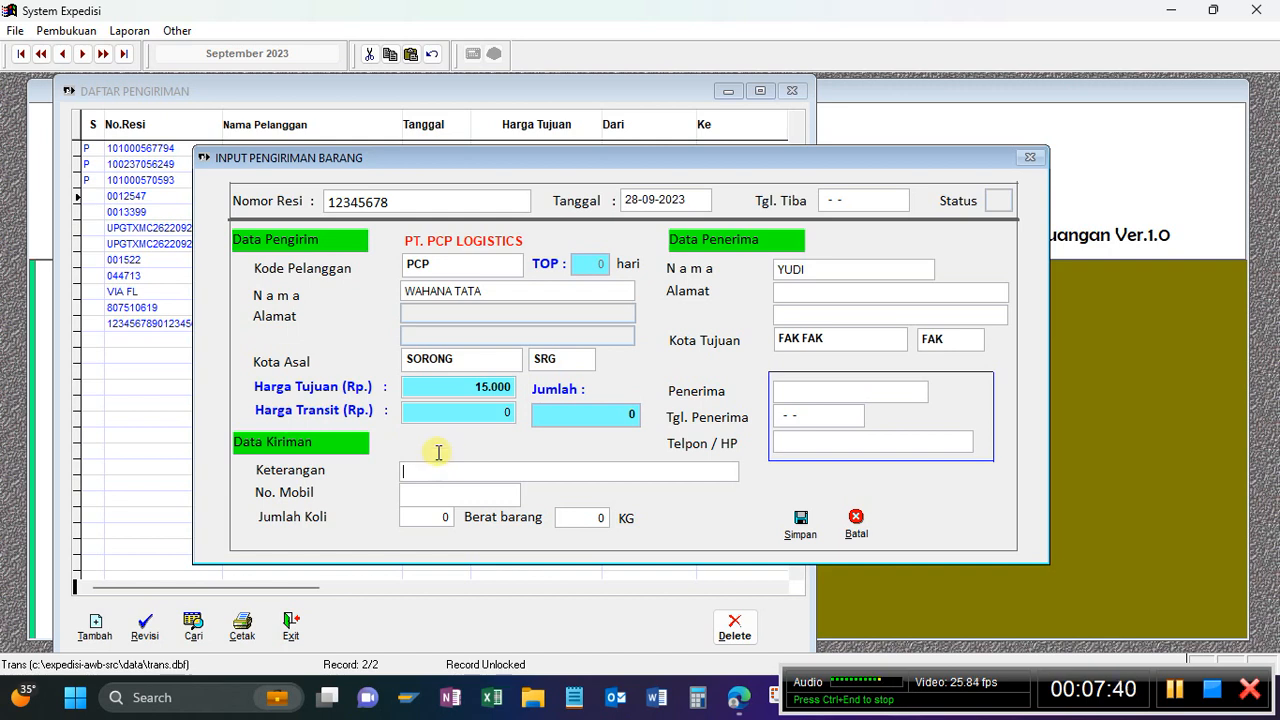
- Look up the shipment's vehicle number in the vehicle list and choose the MOTOR VARIO MERAH
{"action": "left_click", "coordinate": [406, 492]}
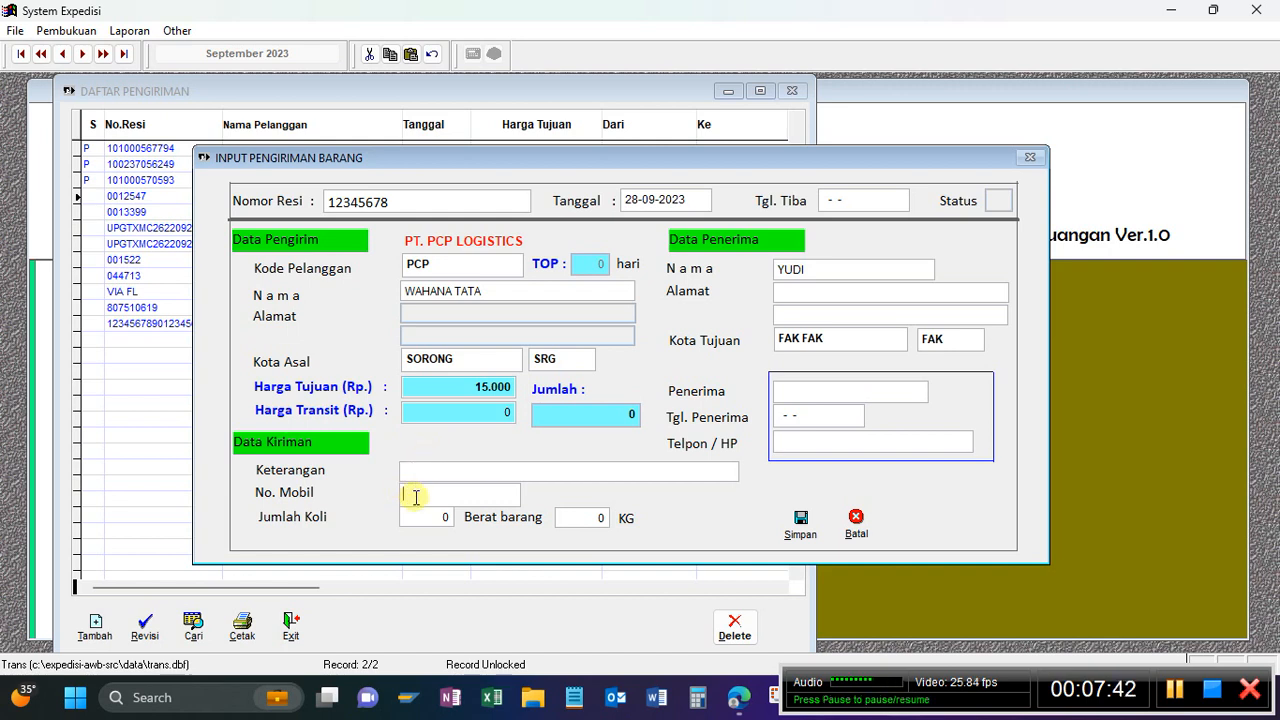
{"action": "key", "text": "Return"}
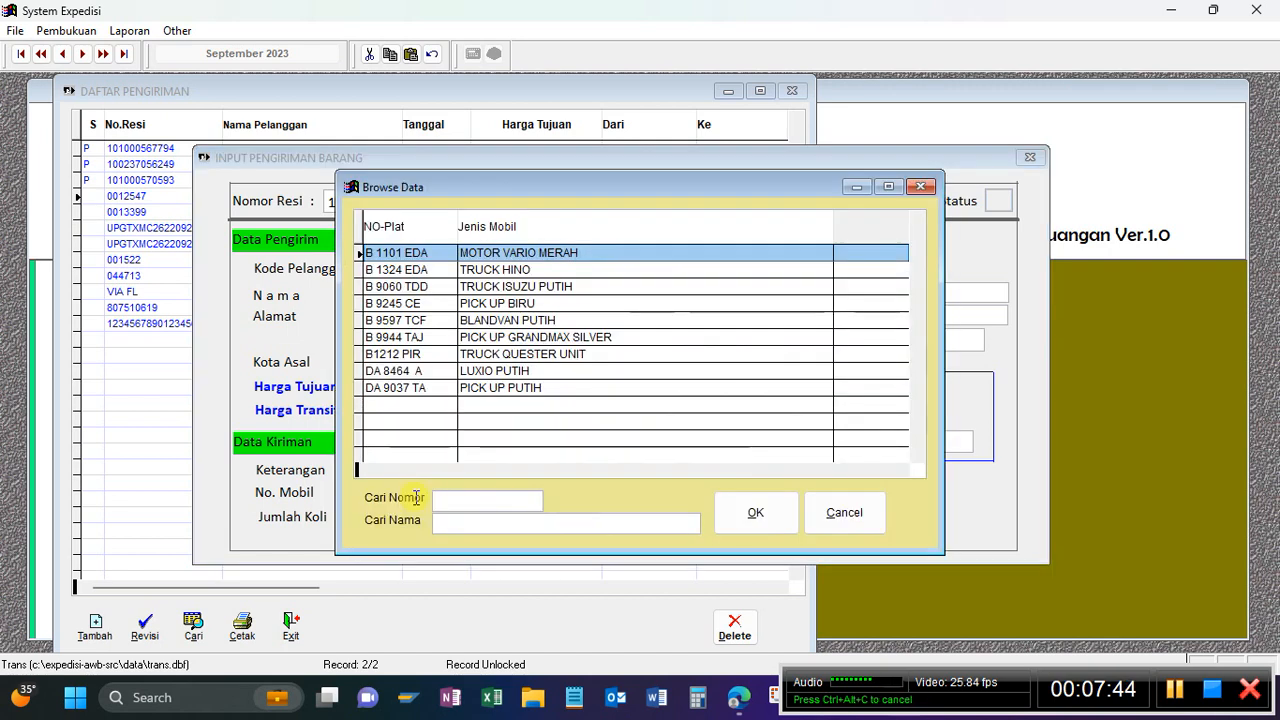
{"action": "key", "text": "Down"}
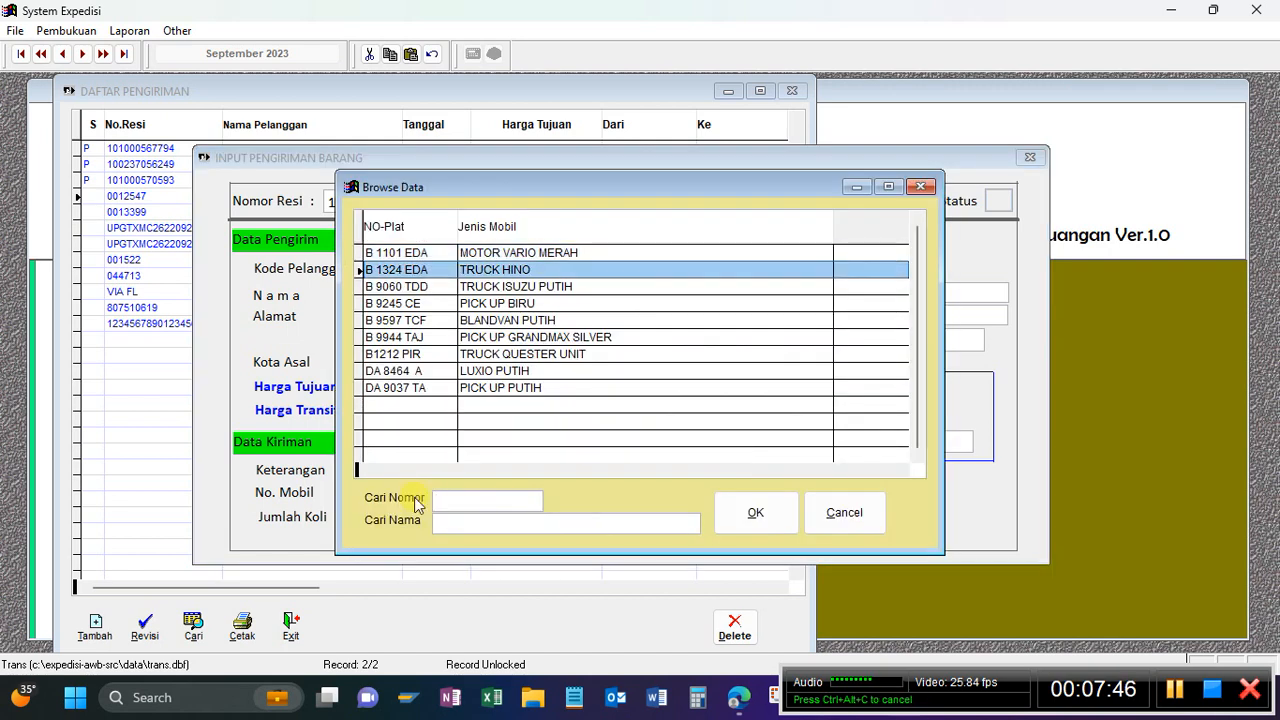
{"action": "key", "text": "Up"}
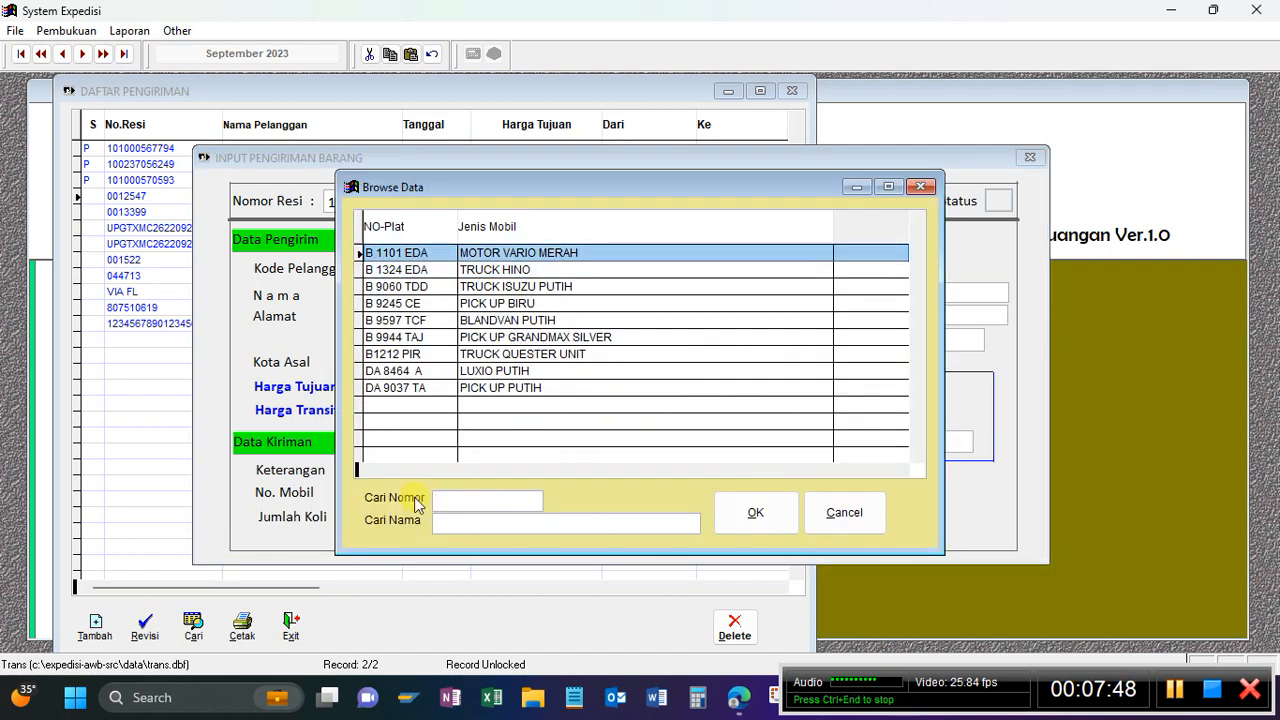
{"action": "key", "text": "Return"}
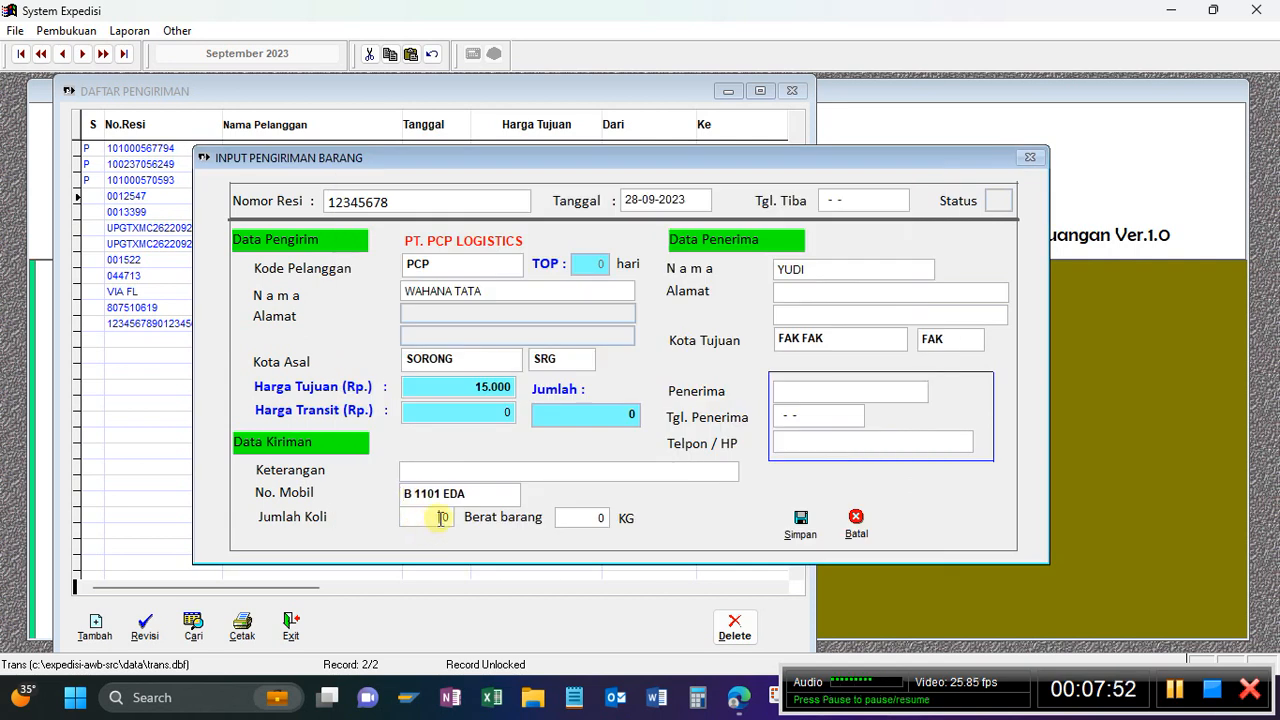
- Enter 1 as the number of packages (Jumlah Koli) and 12 KG as the goods weight
{"action": "type", "text": "1"}
{"action": "left_click", "coordinate": [591, 518]}
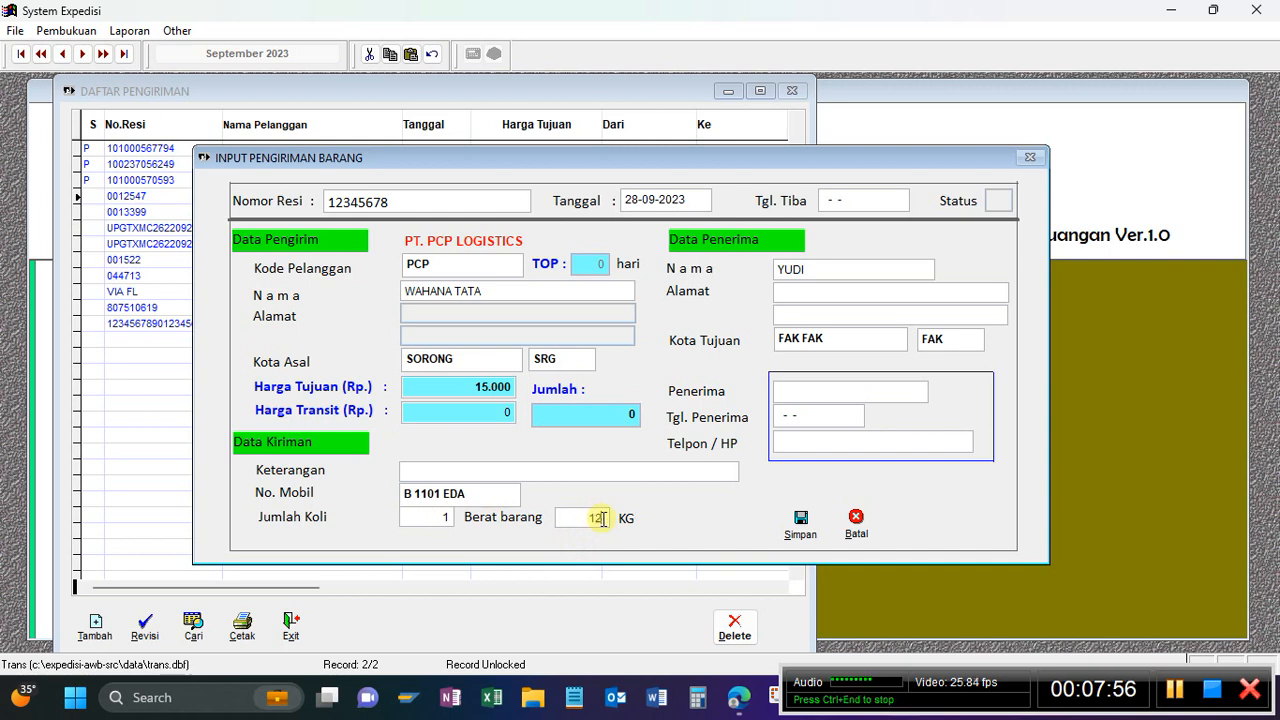
{"action": "key", "text": "Return"}
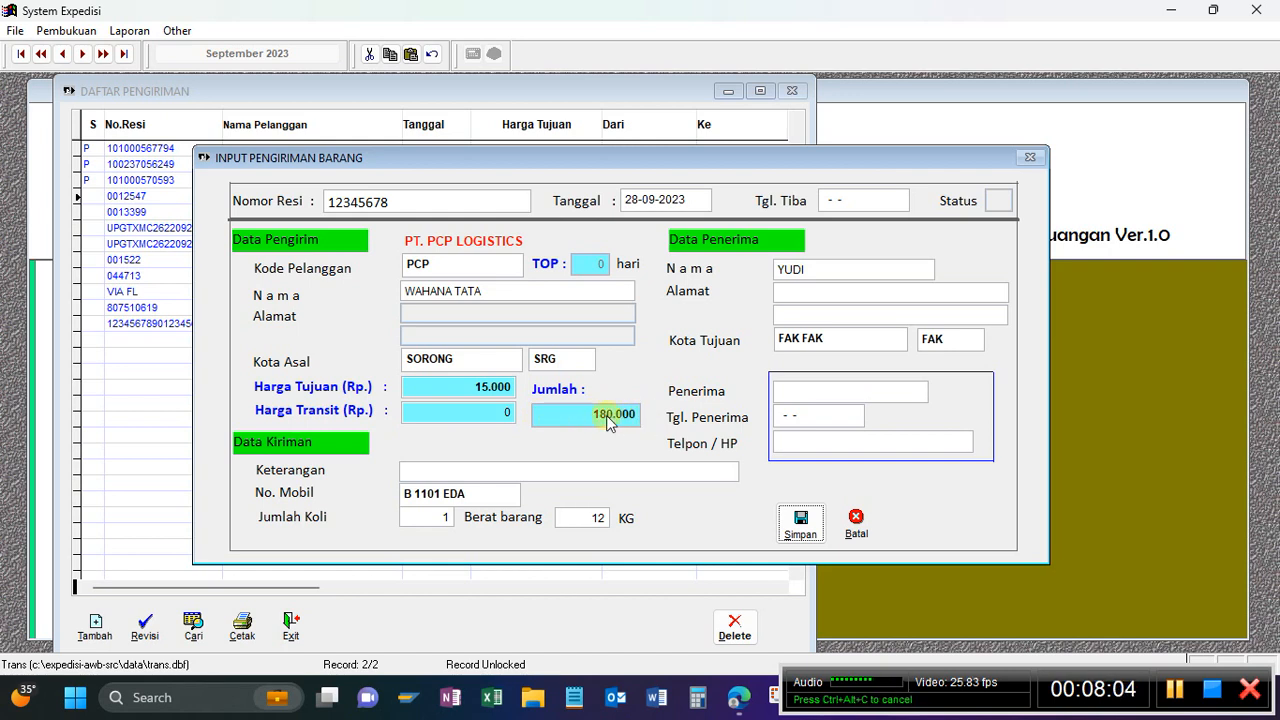
{"action": "left_click", "coordinate": [794, 392]}
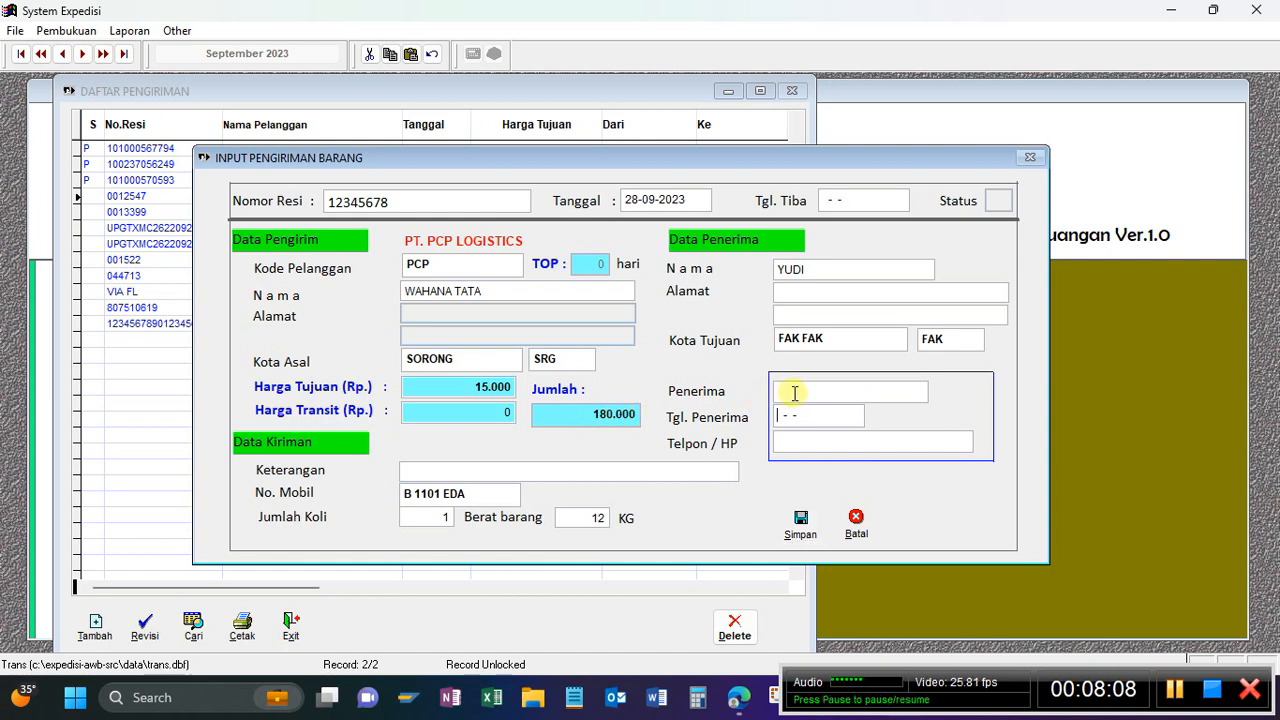
{"action": "left_click", "coordinate": [795, 393]}
{"action": "key", "text": "Return"}
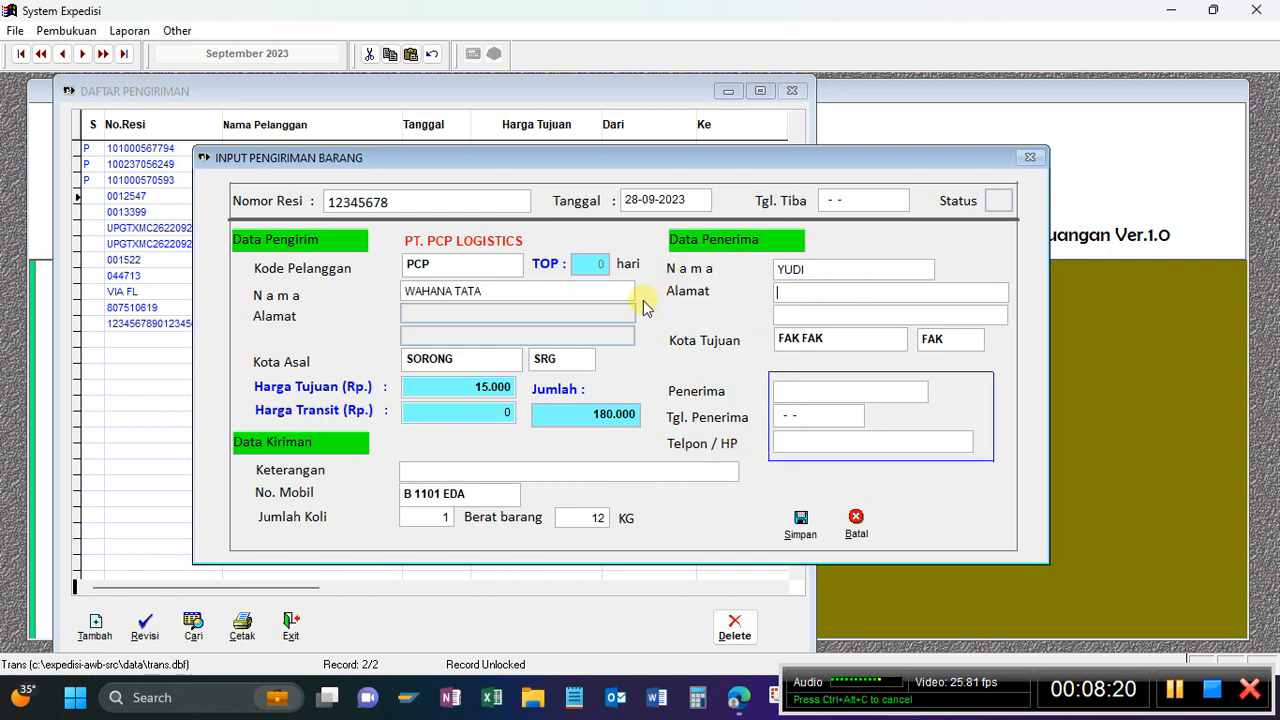
{"action": "double_click", "coordinate": [446, 262]}
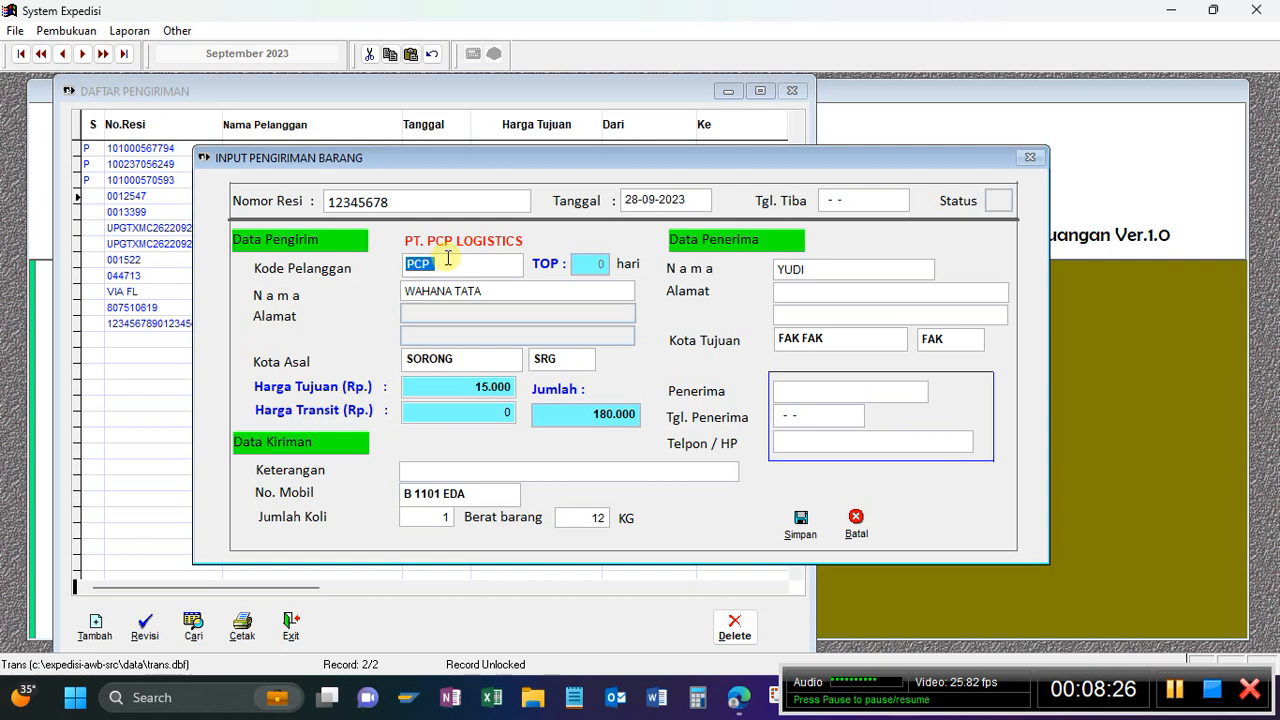
{"action": "left_click", "coordinate": [503, 290]}
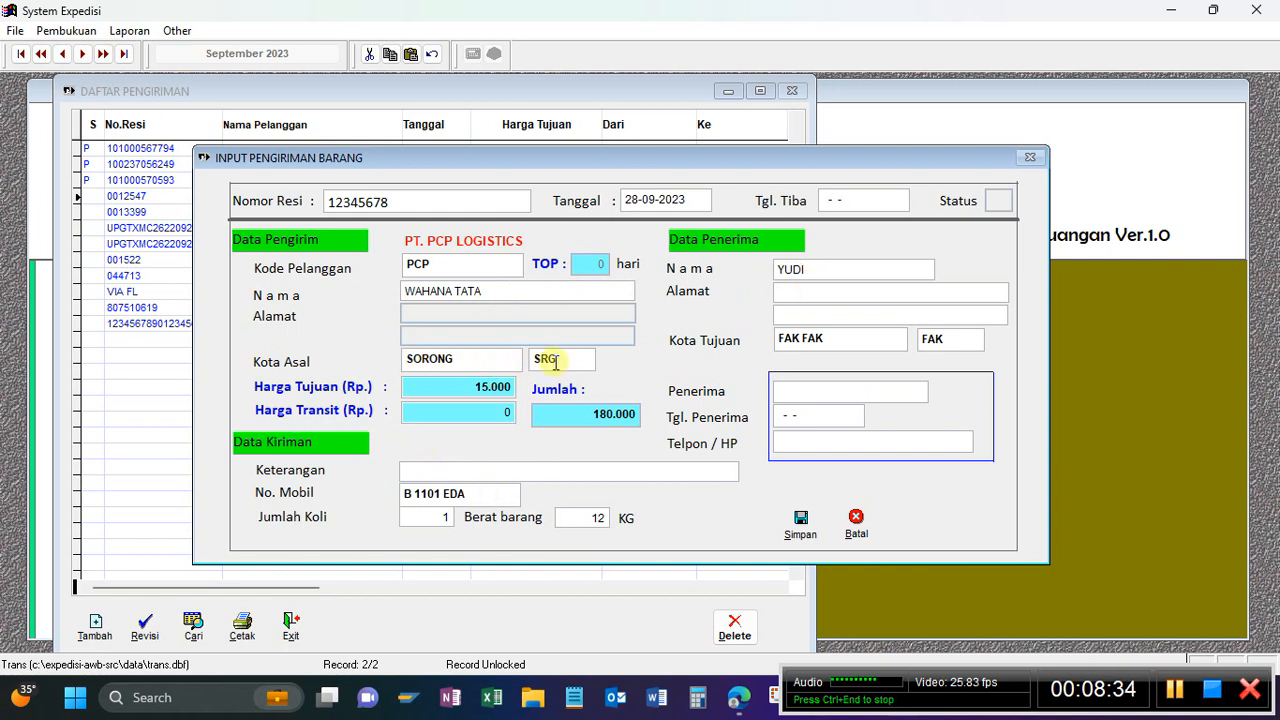
- Check the origin city, vehicle, weight, destination price and receipt number entered for the shipment, and save the record
{"action": "left_click", "coordinate": [489, 358]}
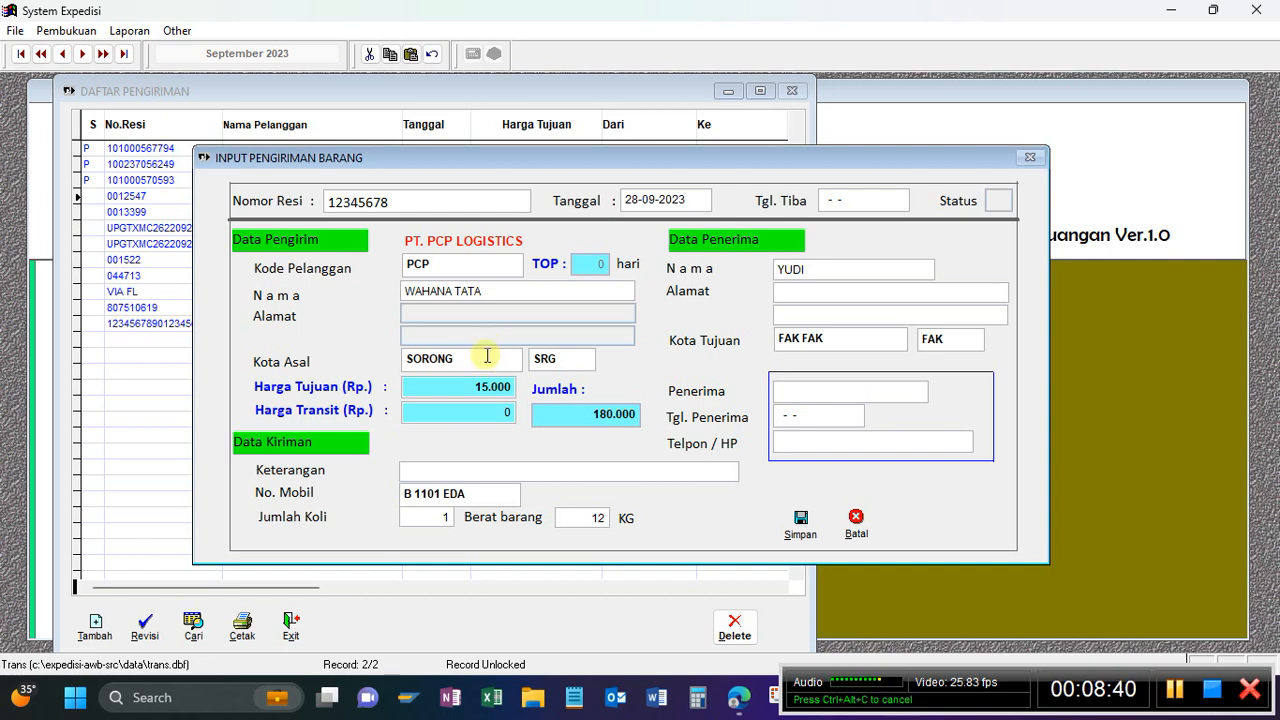
{"action": "left_click", "coordinate": [469, 494]}
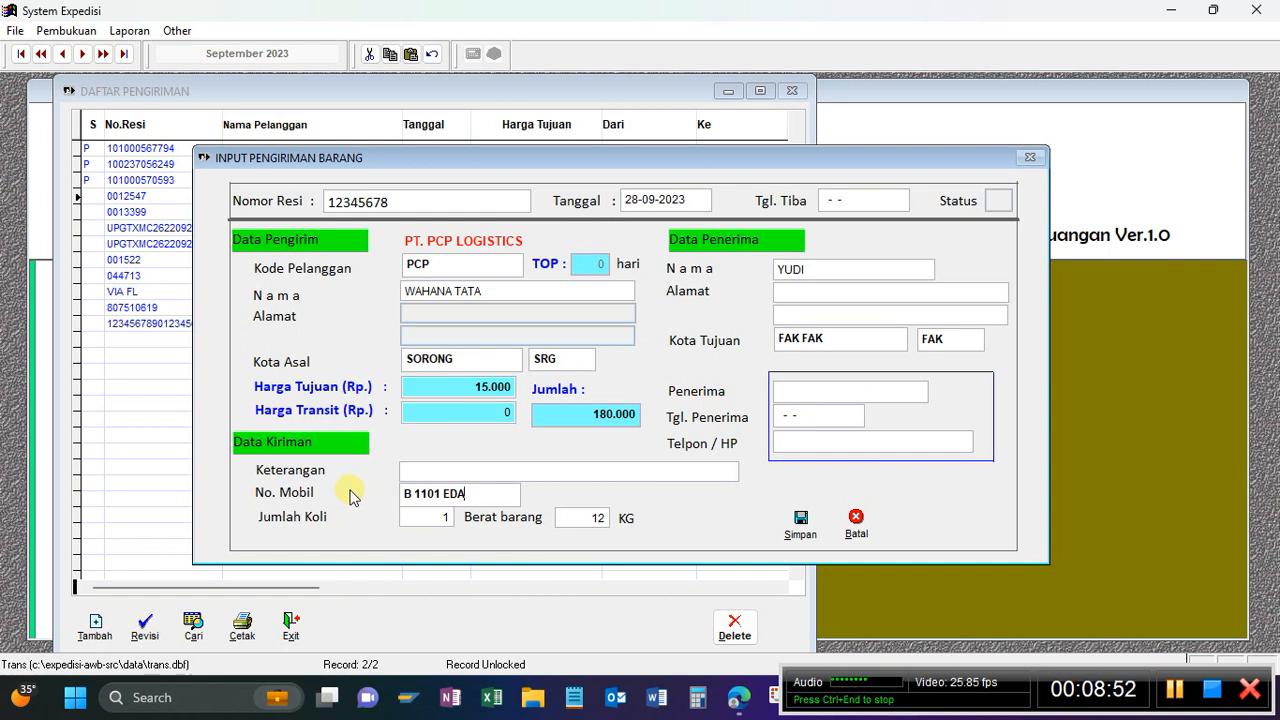
{"action": "left_click", "coordinate": [584, 516]}
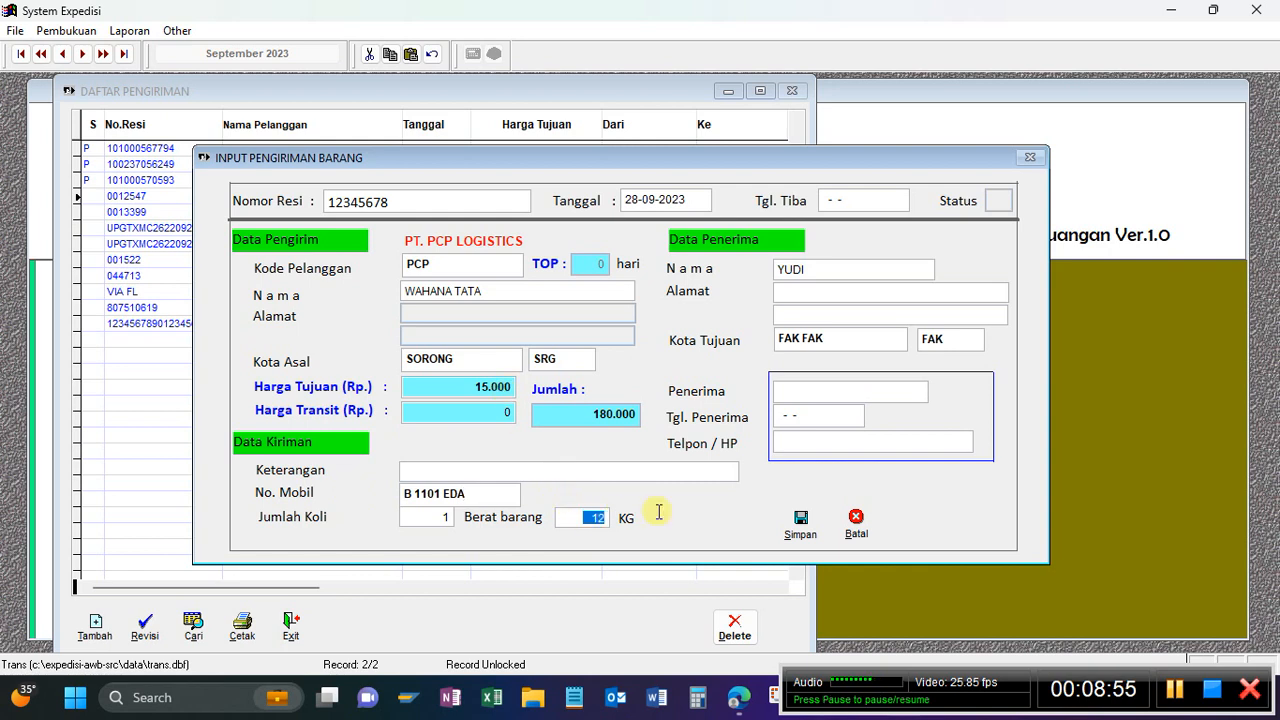
{"action": "left_click", "coordinate": [457, 386]}
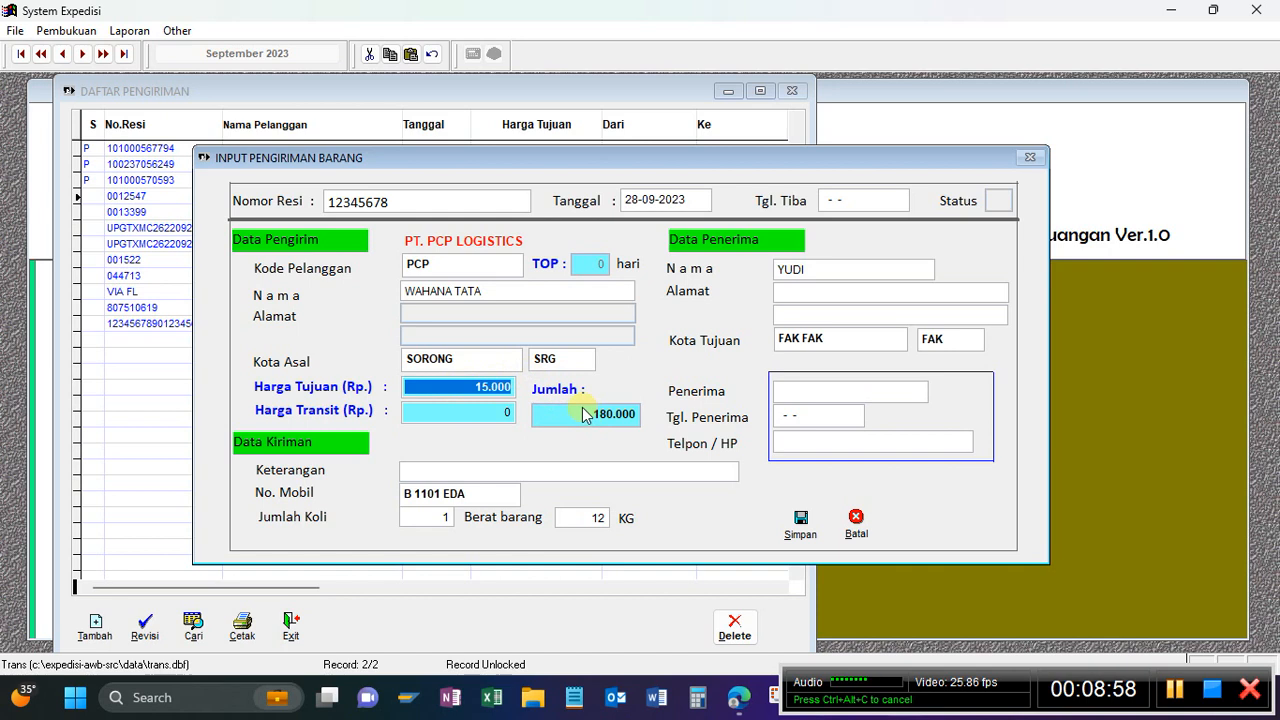
{"action": "left_click", "coordinate": [397, 200]}
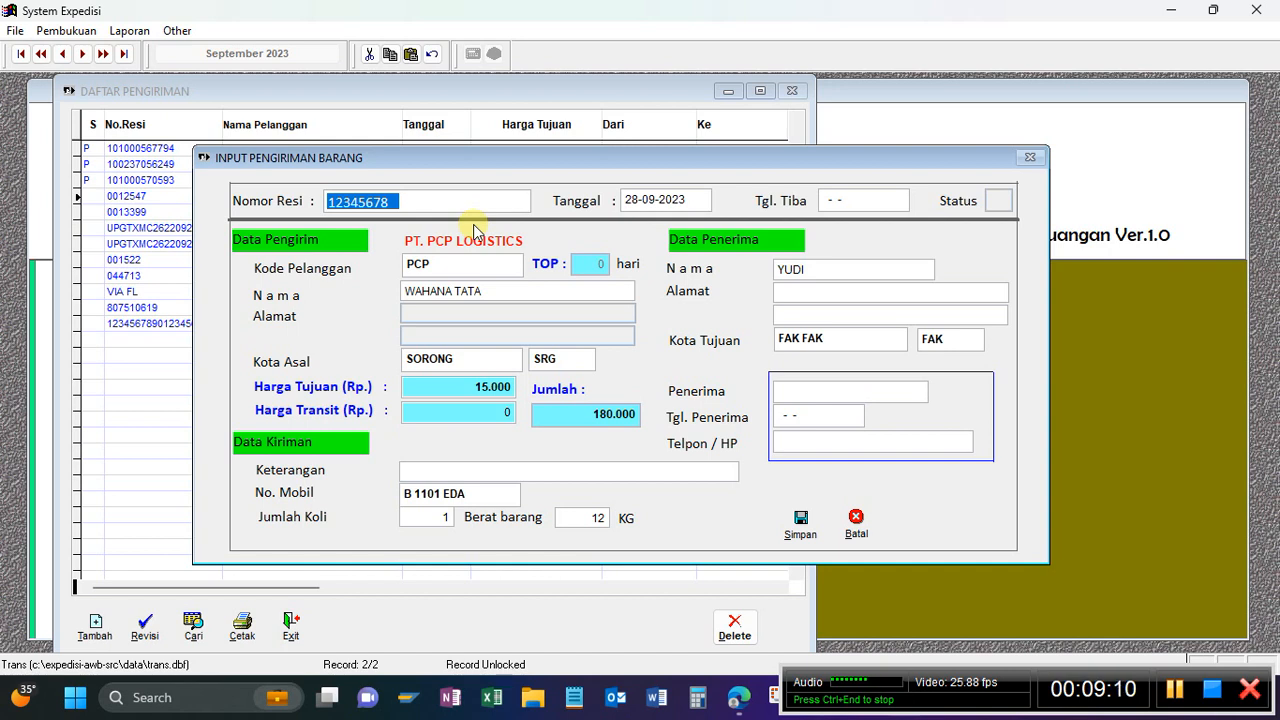
{"action": "left_click", "coordinate": [810, 528]}
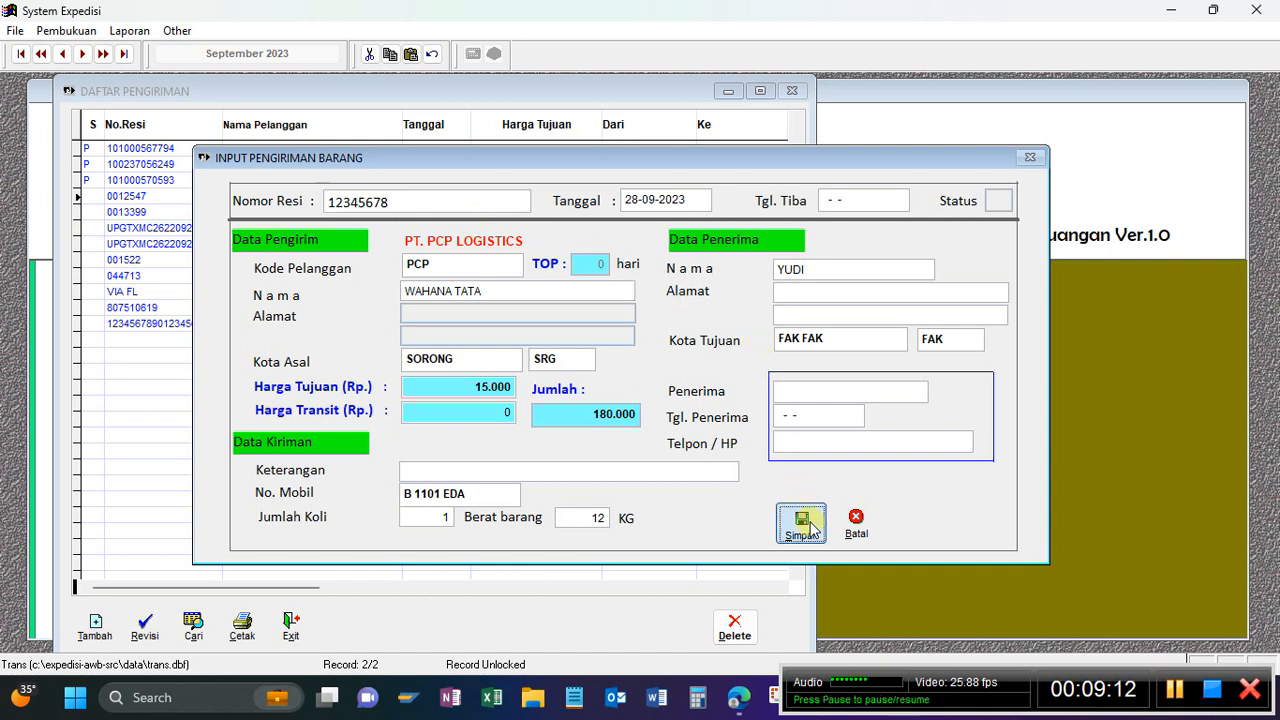
{"action": "left_click", "coordinate": [613, 410]}
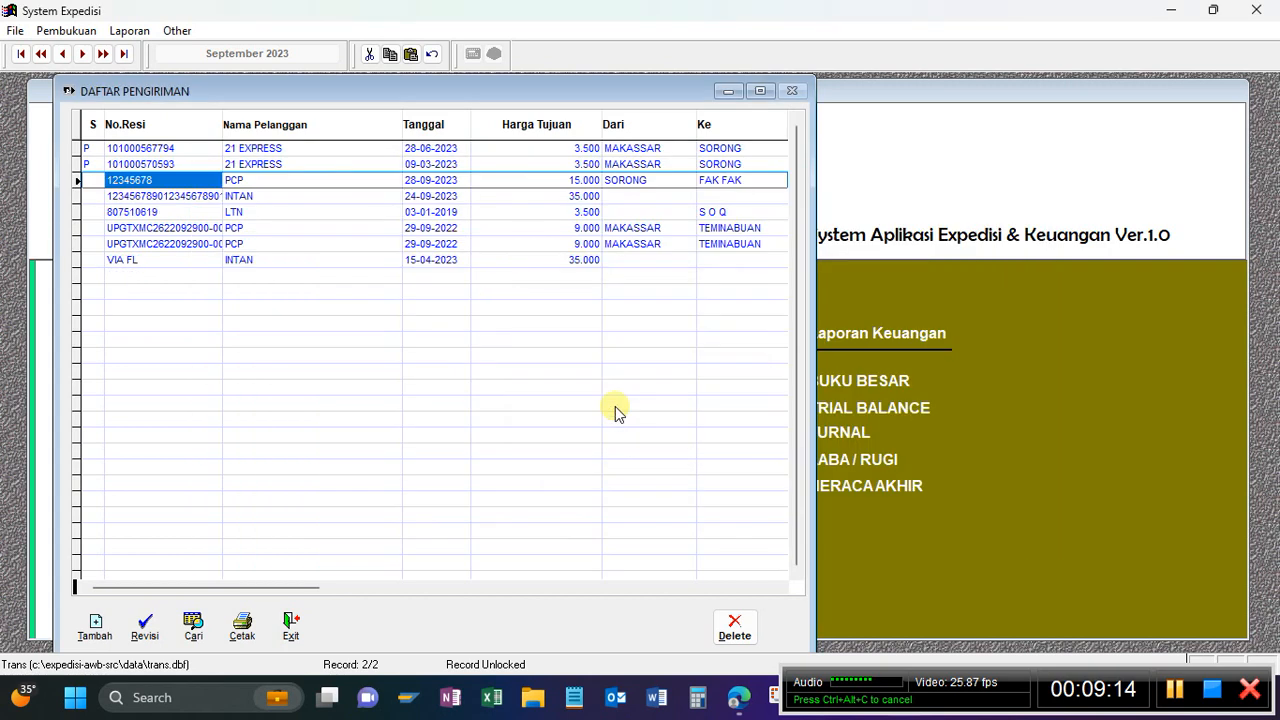
- Examine the newly saved PCP shipment from SORONG to FAK FAK in the shipment list
{"action": "left_click", "coordinate": [296, 201]}
{"action": "left_click", "coordinate": [296, 182]}
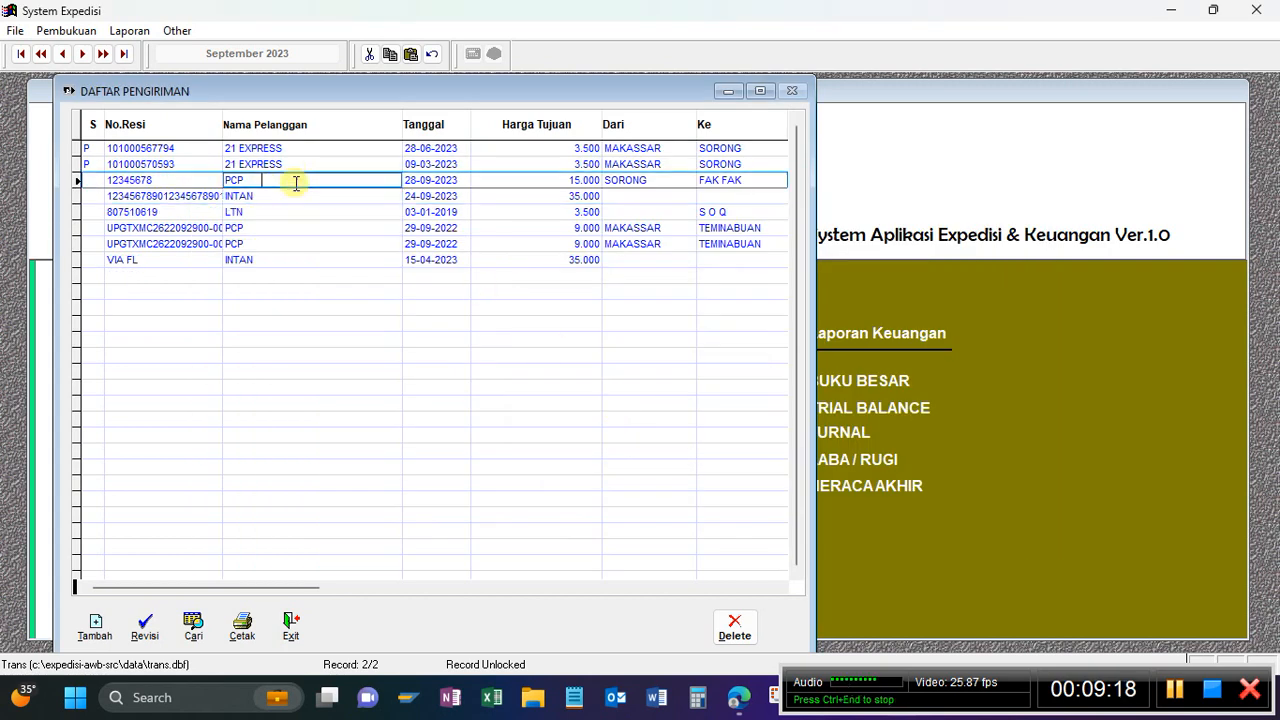
{"action": "left_click", "coordinate": [202, 181]}
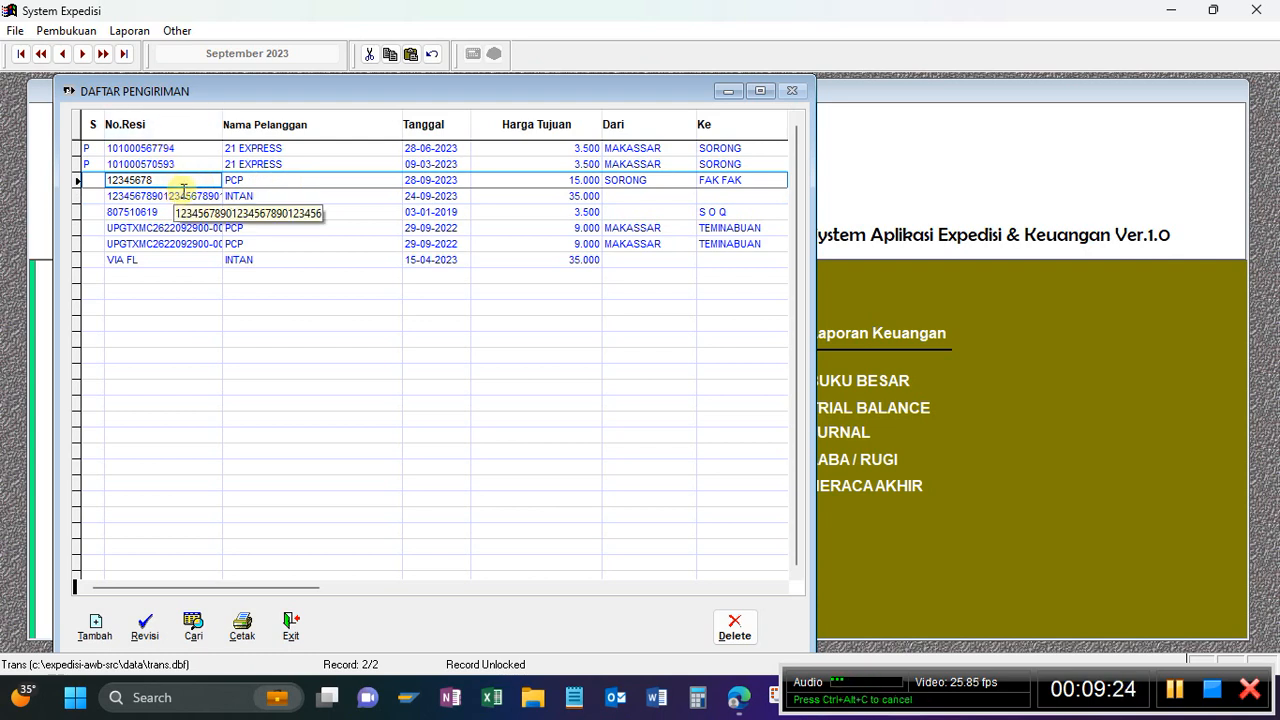
{"action": "left_click", "coordinate": [258, 181]}
{"action": "left_click", "coordinate": [211, 178]}
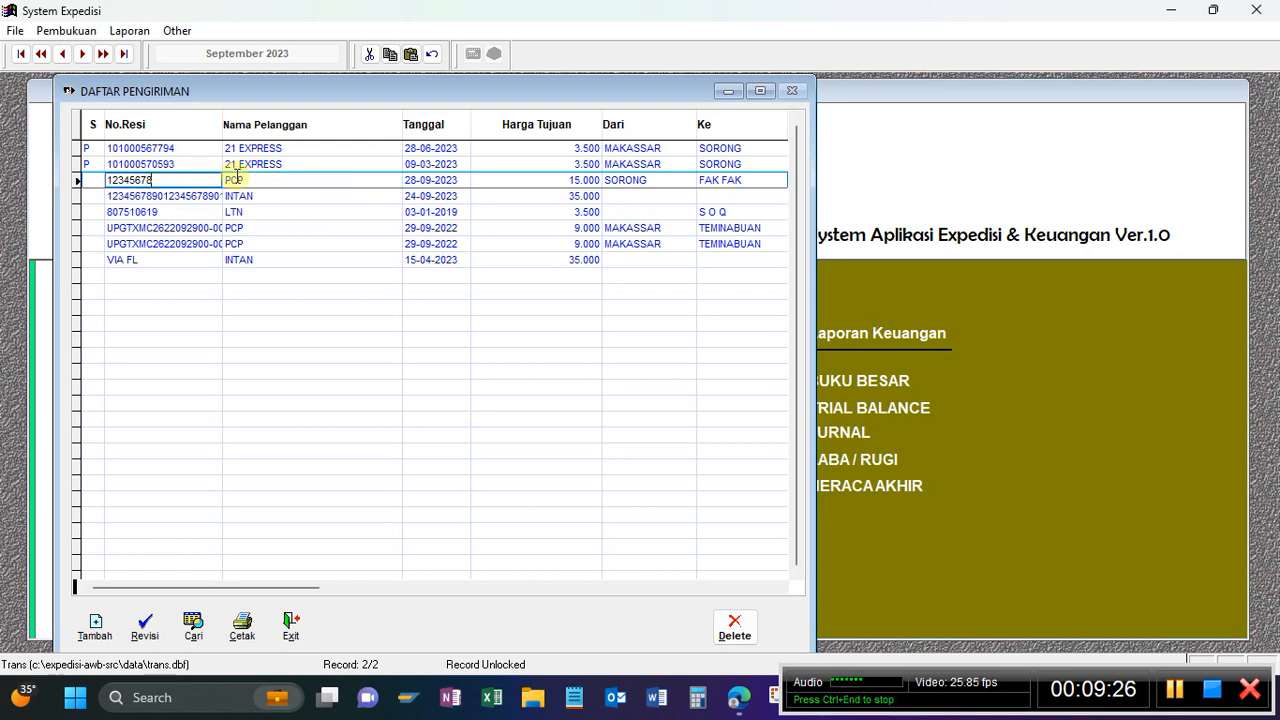
{"action": "left_click", "coordinate": [491, 182]}
{"action": "left_click", "coordinate": [342, 182]}
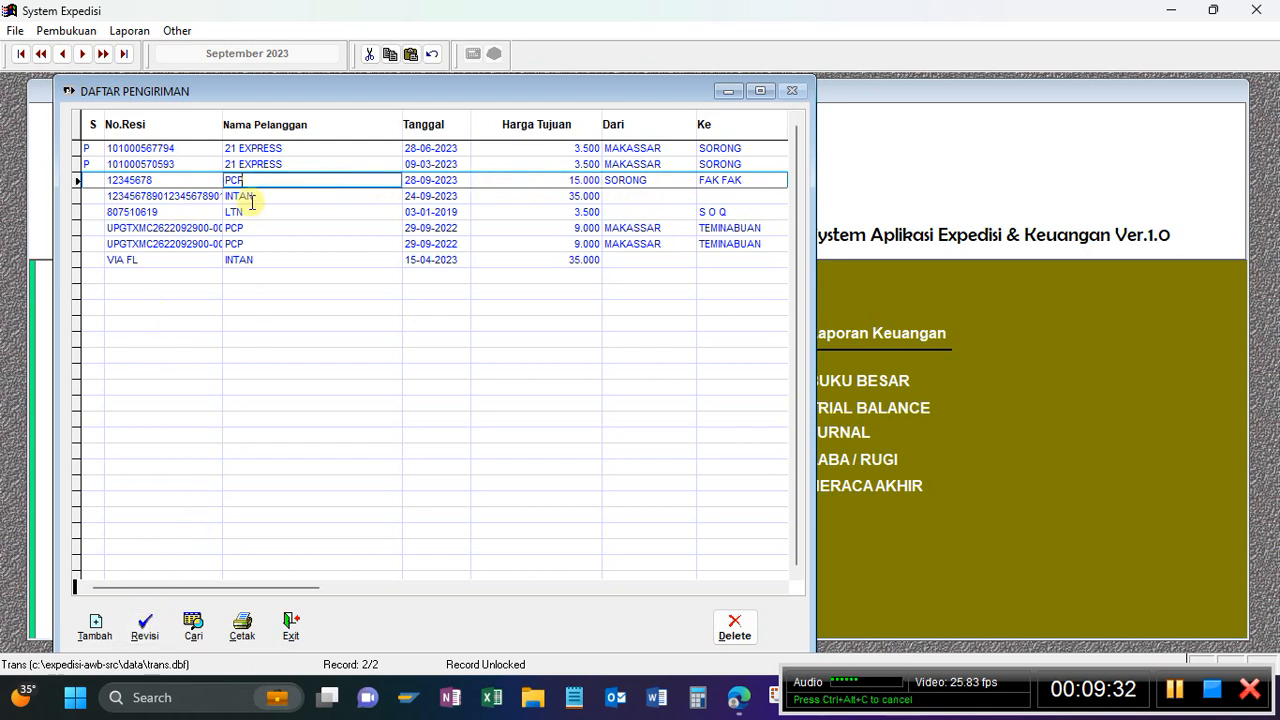
- Open the new PCP shipment for revision, review its fields and close it without saving
{"action": "left_click", "coordinate": [145, 625]}
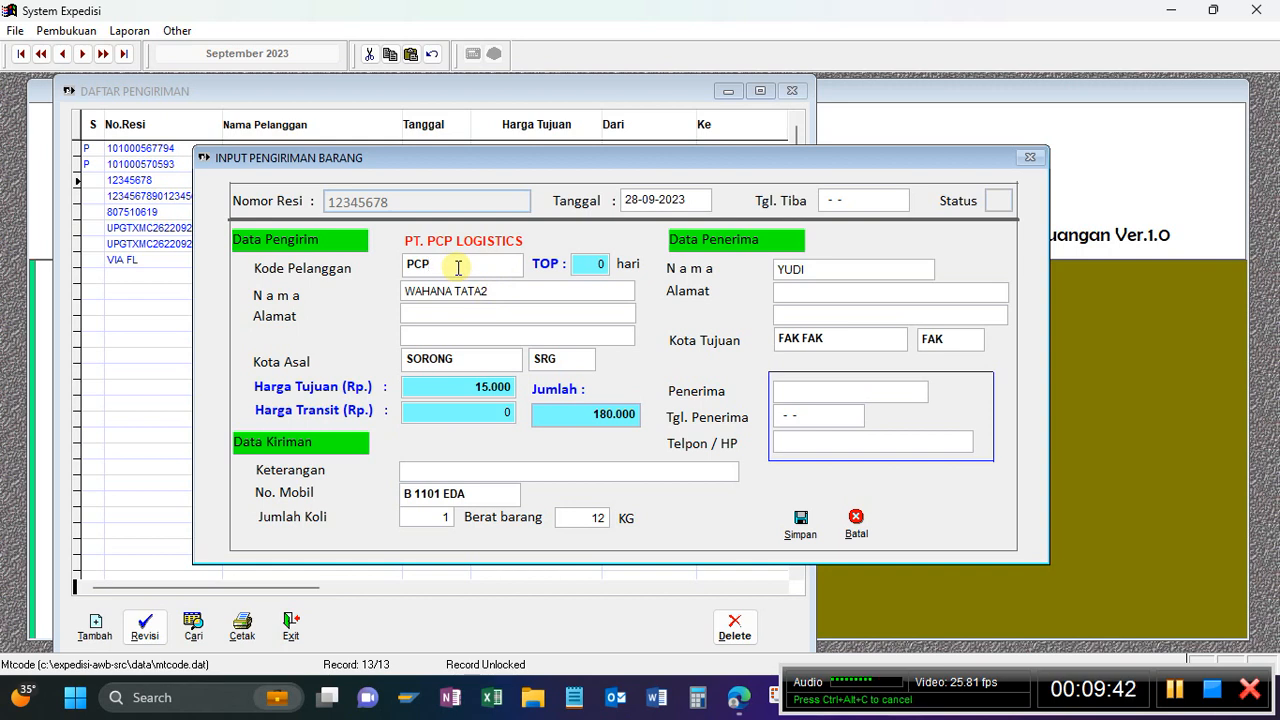
{"action": "left_click", "coordinate": [458, 267]}
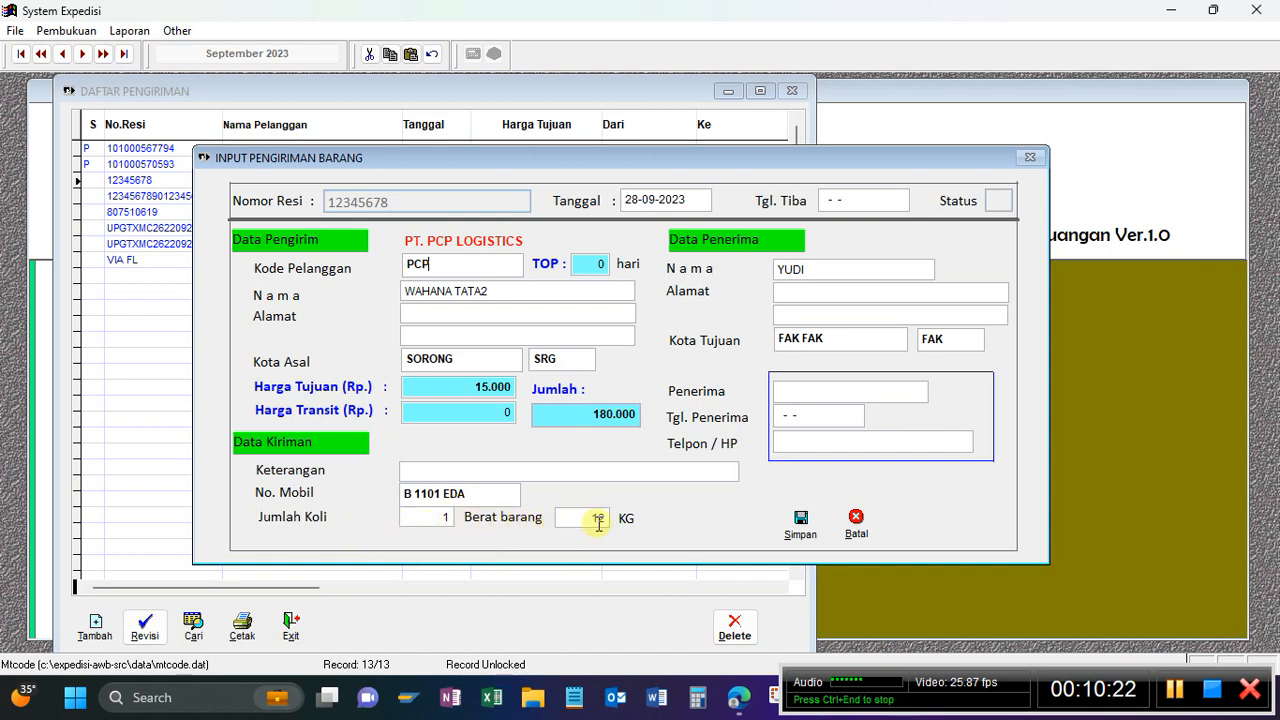
{"action": "left_click", "coordinate": [856, 524]}
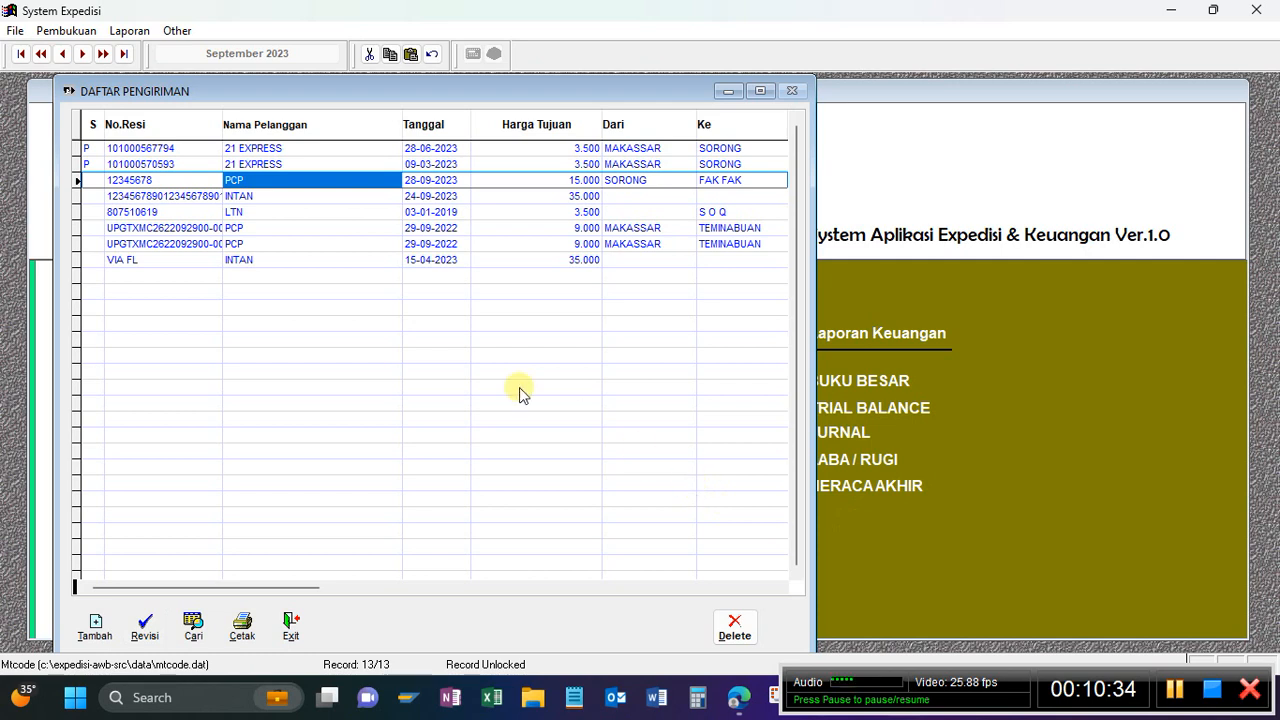
- Preview the shipment report for all customers dated 28-09-2023 and view it maximized from the report header
{"action": "left_click", "coordinate": [207, 181]}
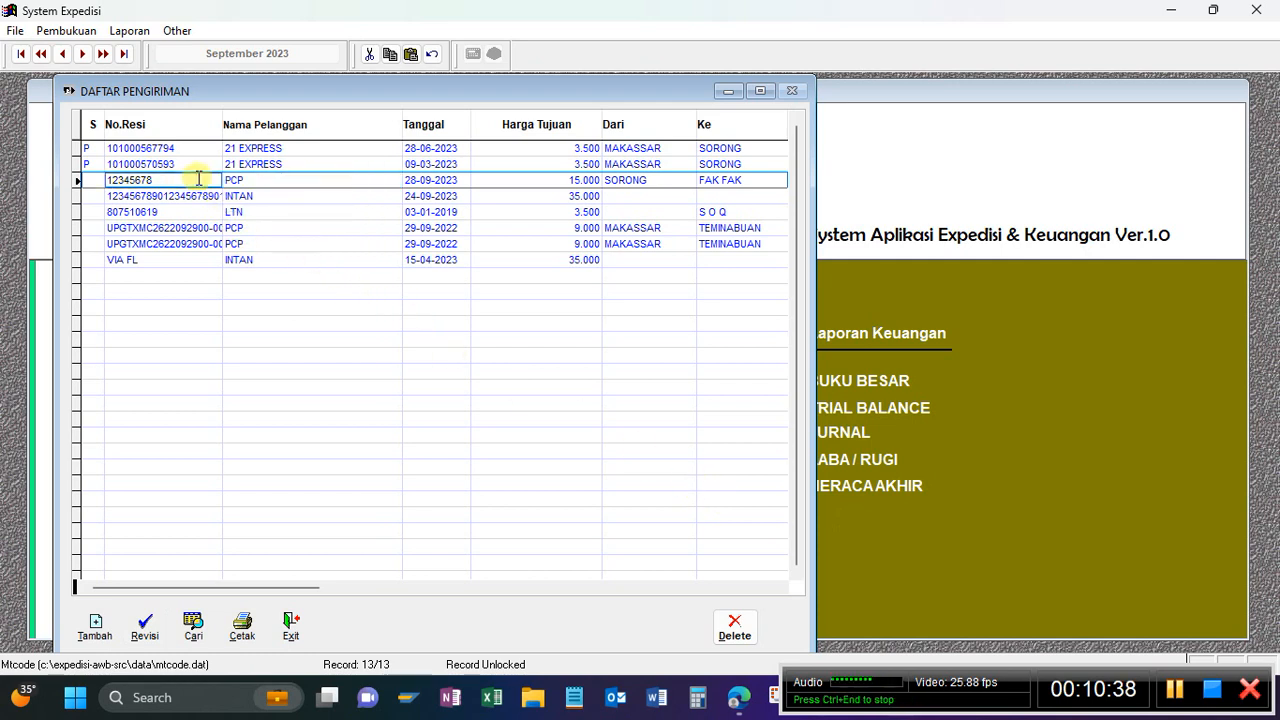
{"action": "left_click", "coordinate": [282, 181]}
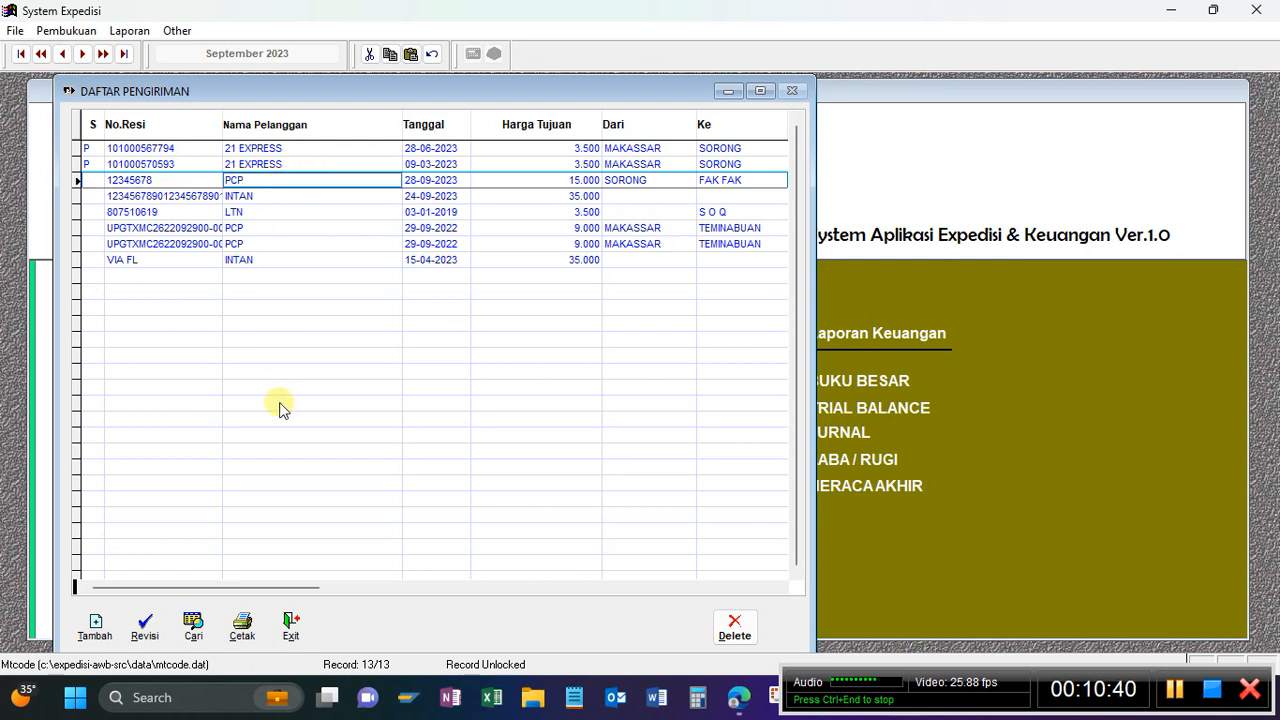
{"action": "left_click", "coordinate": [243, 627]}
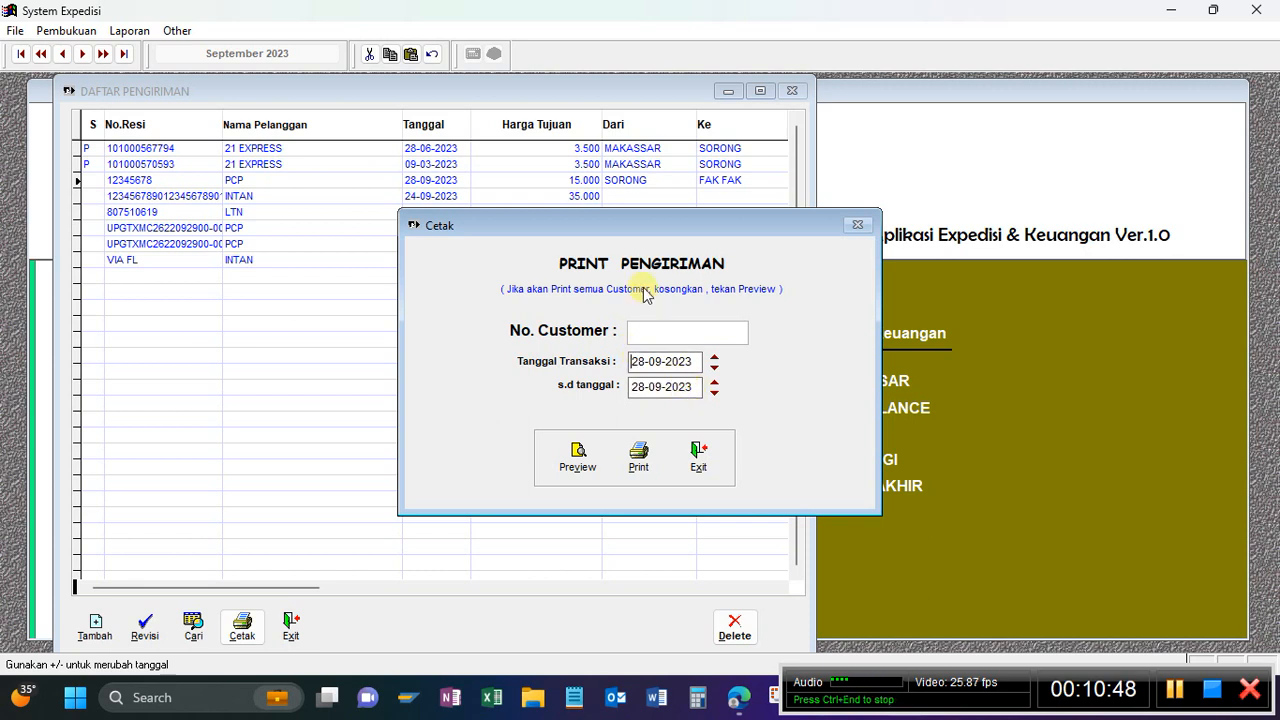
{"action": "left_click_drag", "start_coordinate": [608, 228], "coordinate": [602, 293]}
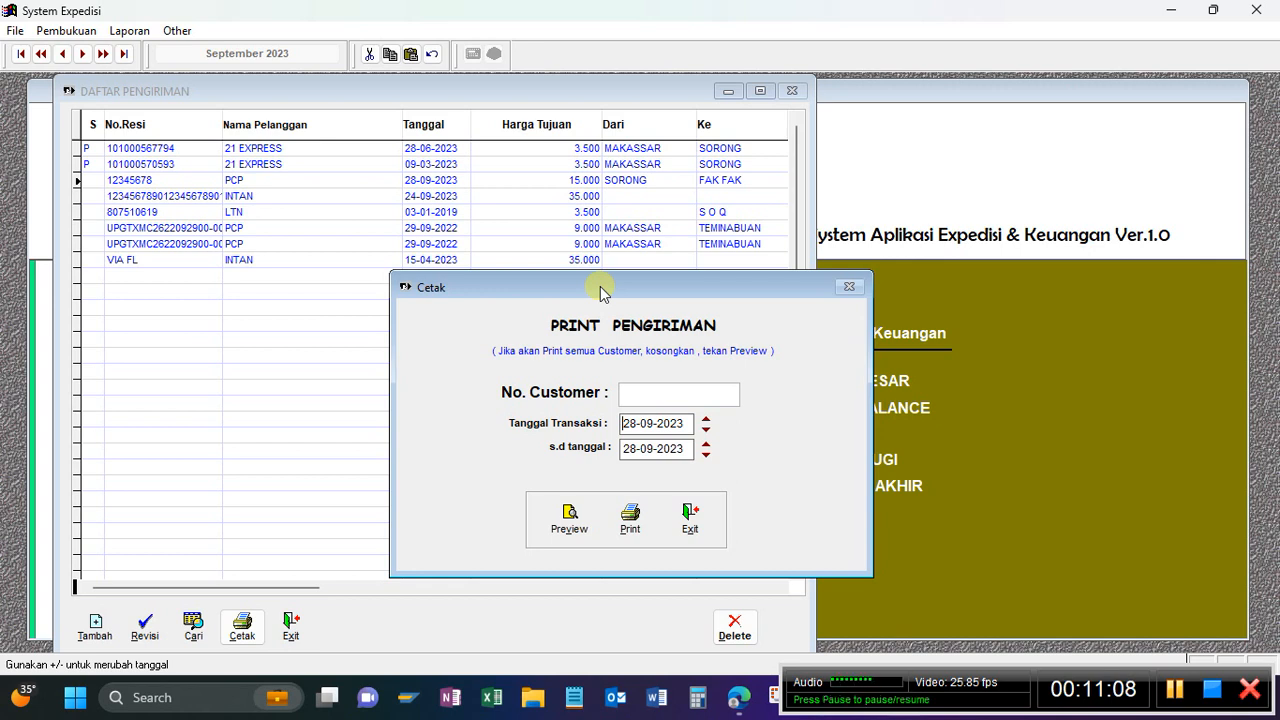
{"action": "left_click", "coordinate": [593, 524]}
{"action": "scroll", "coordinate": [517, 260], "scroll_direction": "down", "scroll_amount": 3}
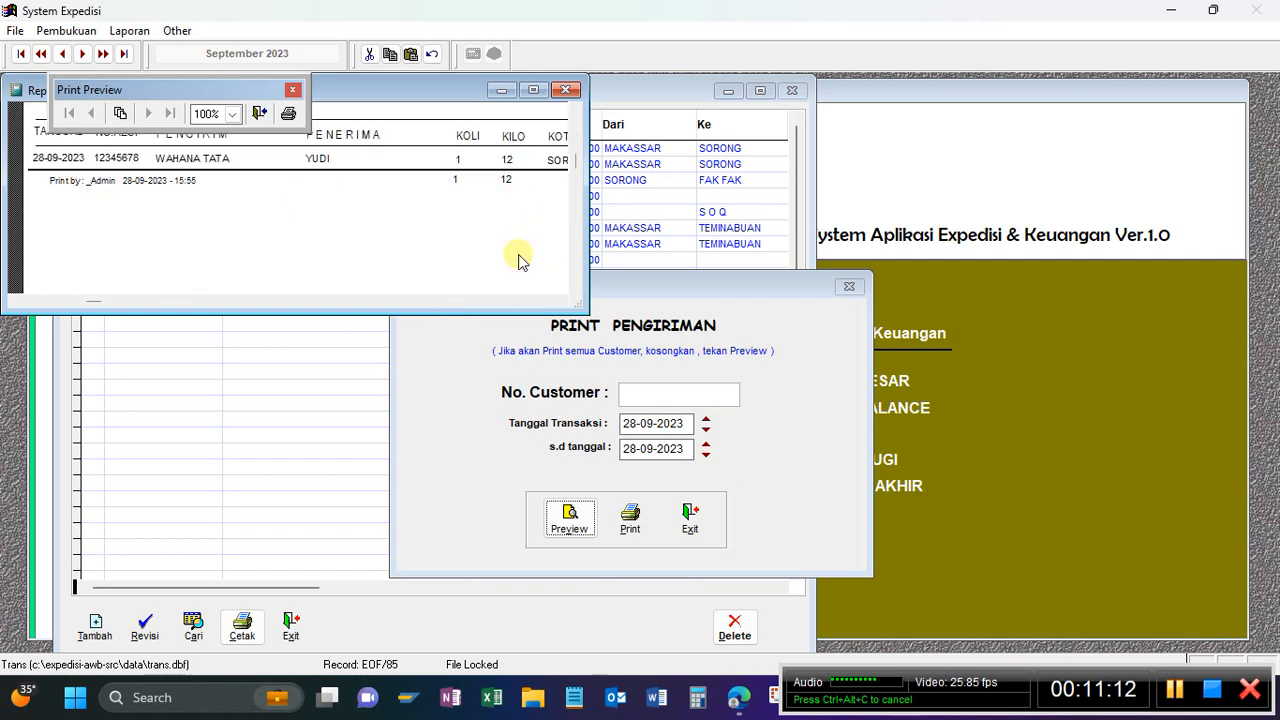
{"action": "left_click", "coordinate": [533, 90]}
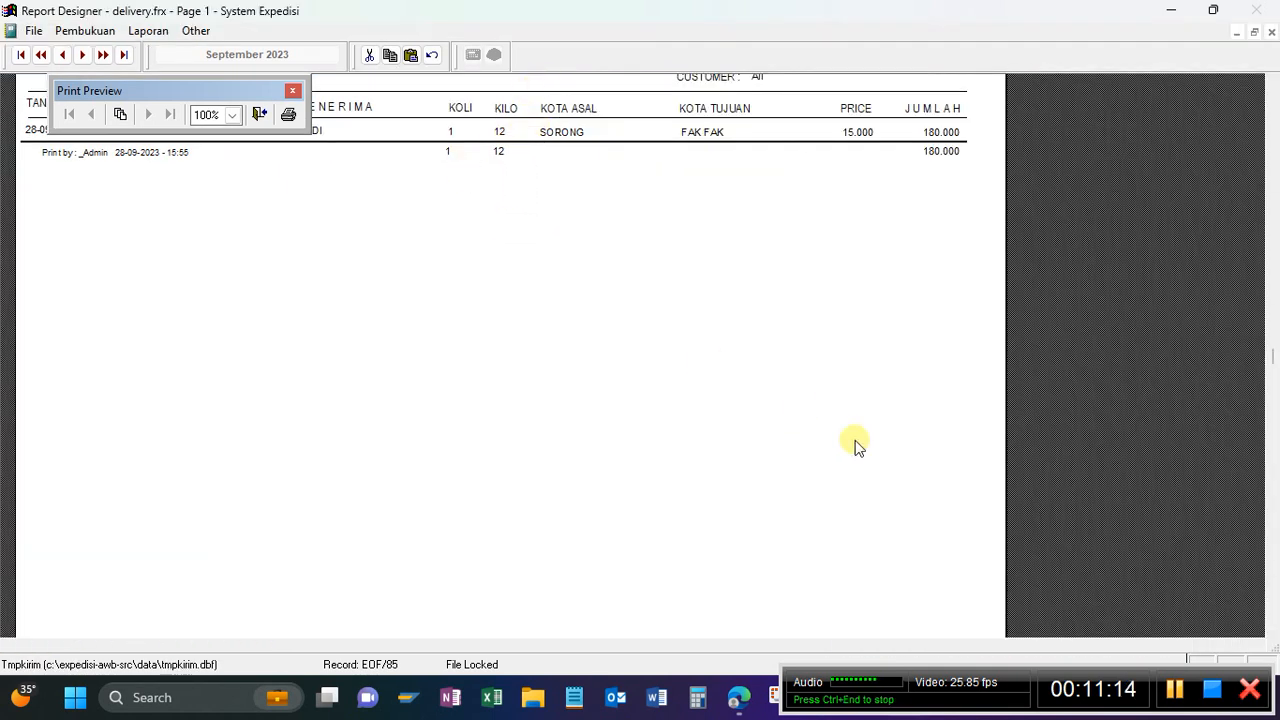
{"action": "left_click_drag", "start_coordinate": [949, 671], "coordinate": [936, 716]}
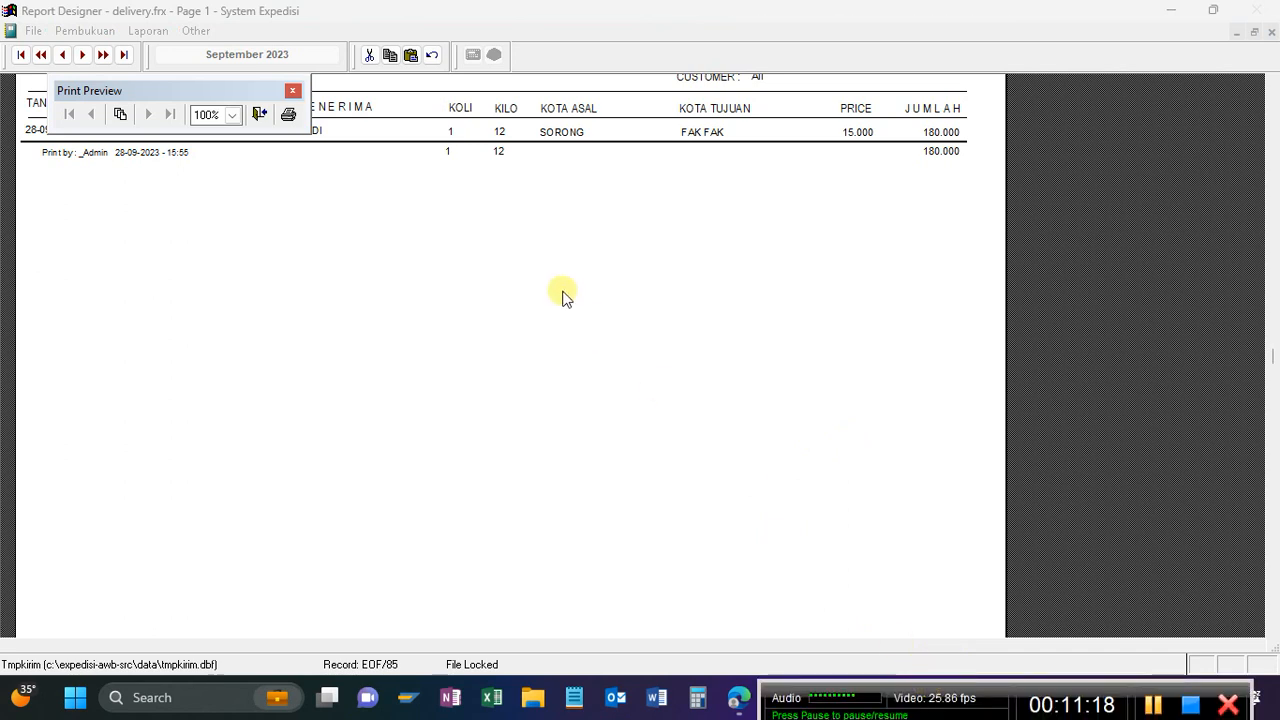
{"action": "scroll", "coordinate": [753, 217], "scroll_direction": "up", "scroll_amount": 3}
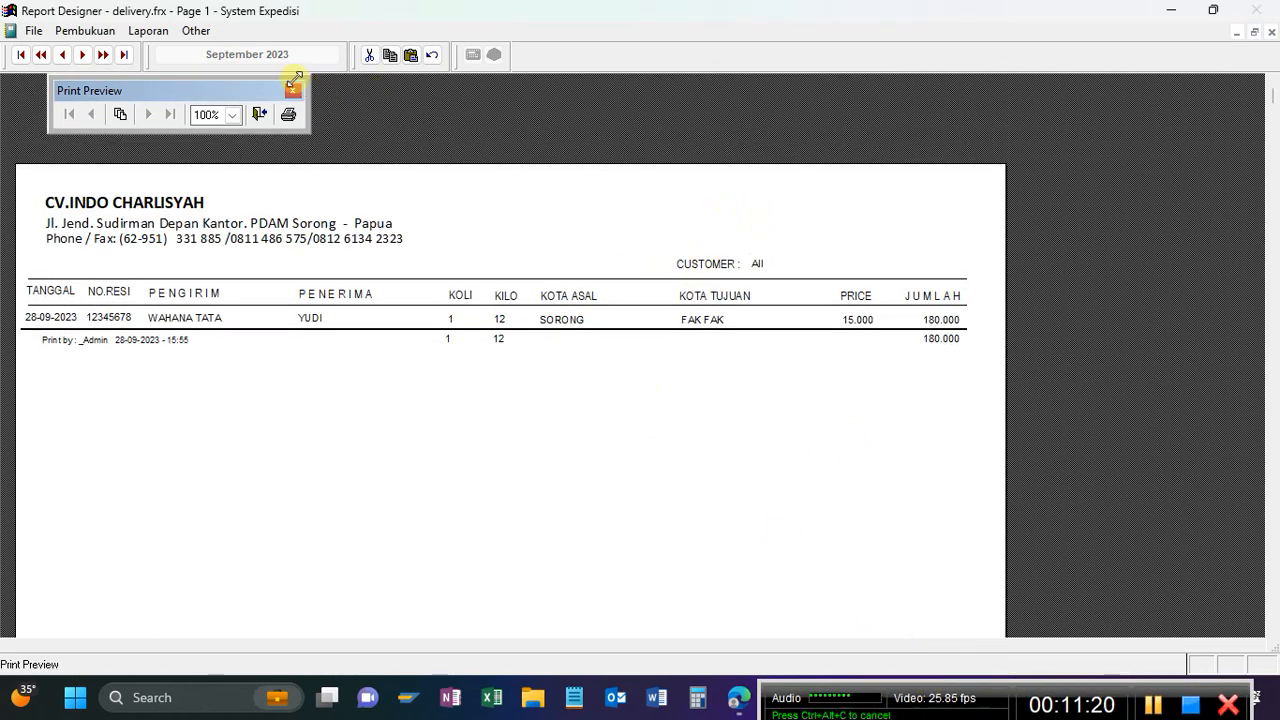
- Close the report preview, the print dialog and the shipment list to return to the main menu
{"action": "left_click", "coordinate": [294, 91]}
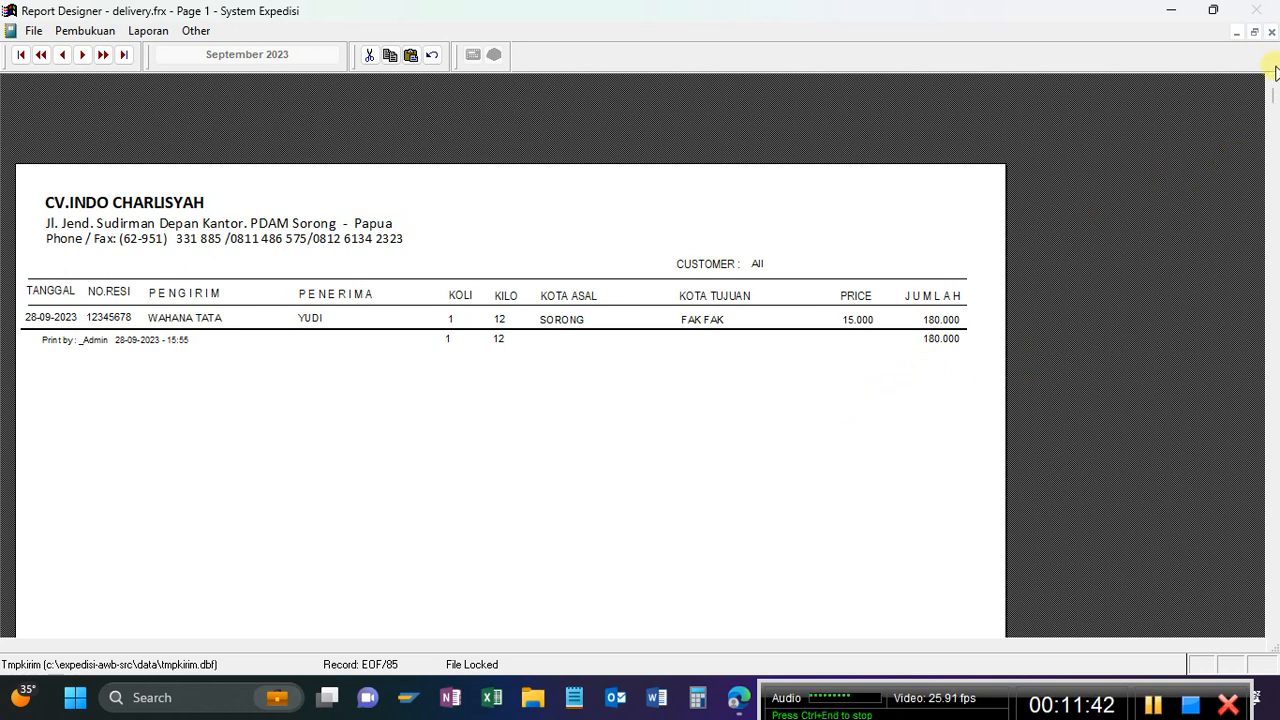
{"action": "left_click", "coordinate": [1270, 33]}
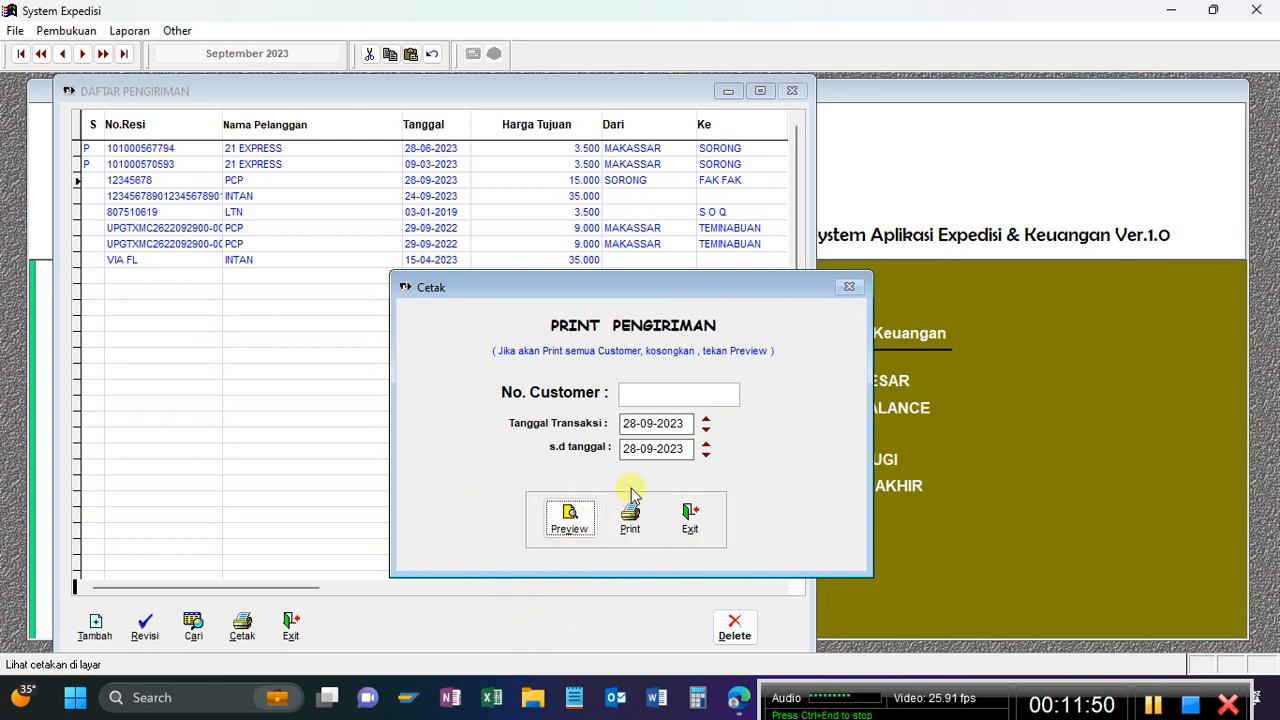
{"action": "left_click", "coordinate": [689, 528]}
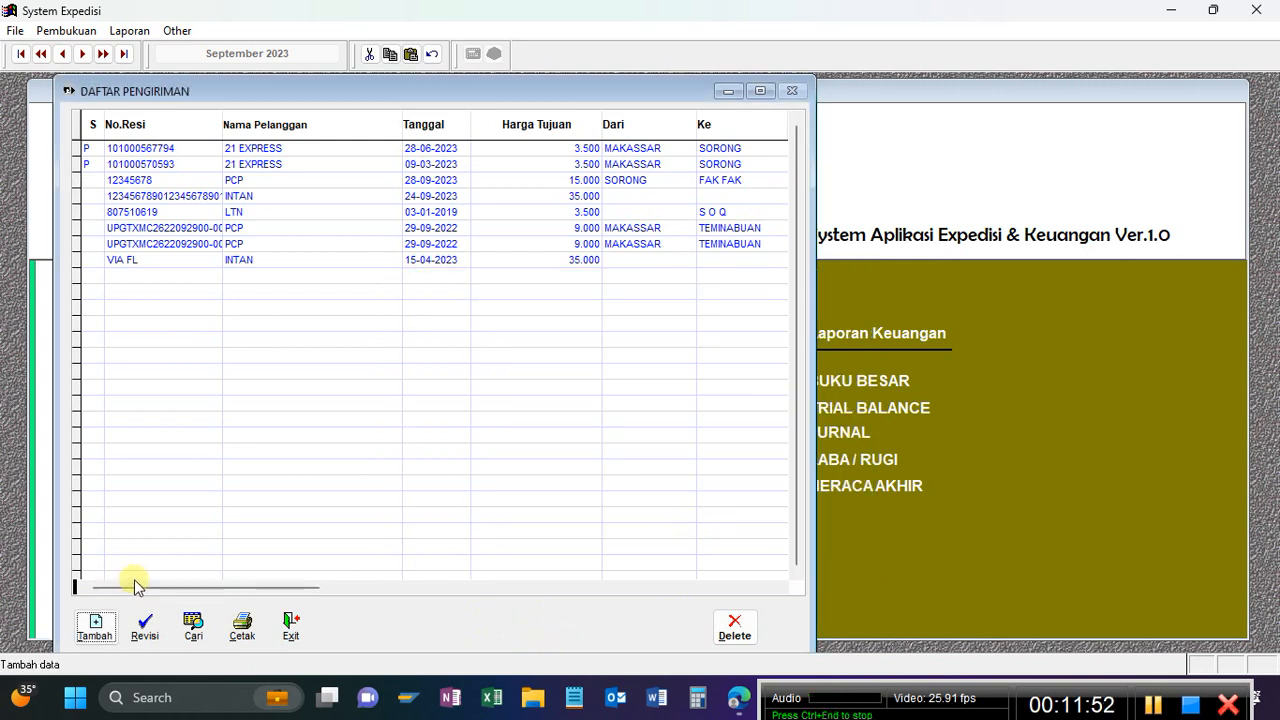
{"action": "left_click", "coordinate": [291, 628]}
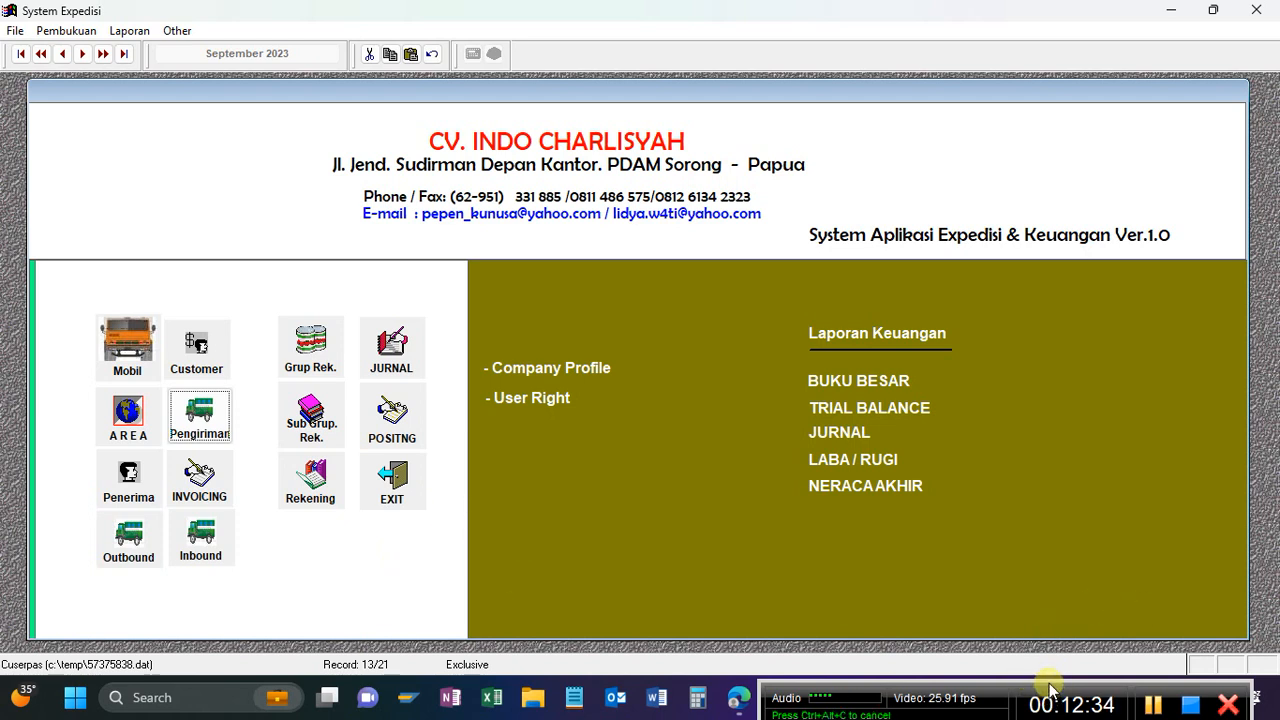
{"action": "left_click_drag", "start_coordinate": [1048, 694], "coordinate": [1030, 655]}
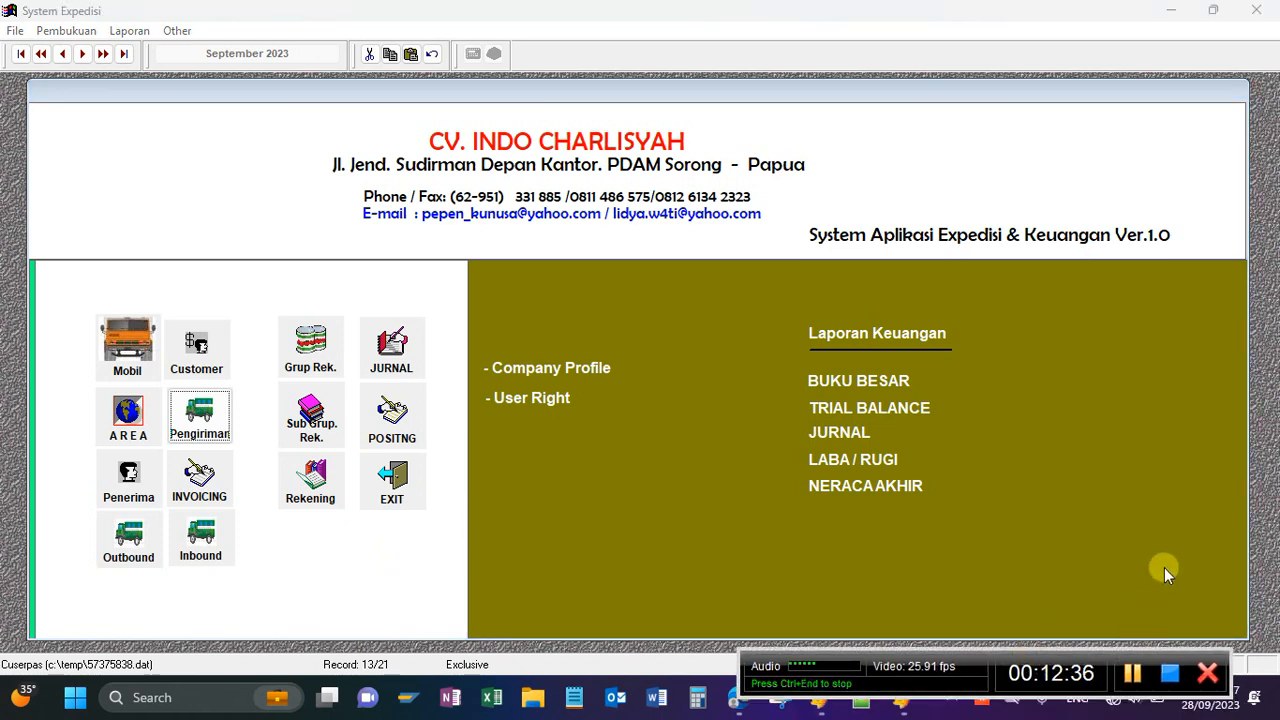